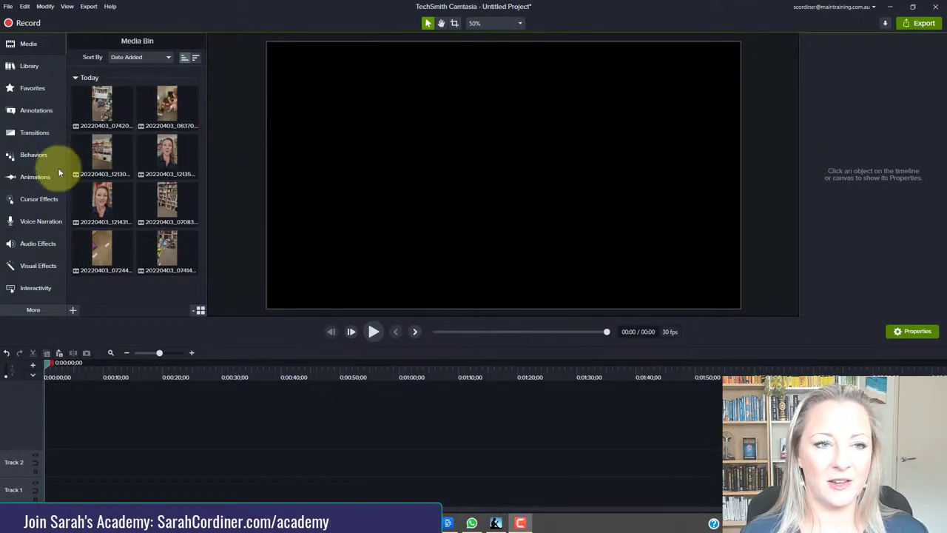
# - Place clip 20220403_070833 from the media bin at the start of Track 2
pyautogui.click(30, 44)
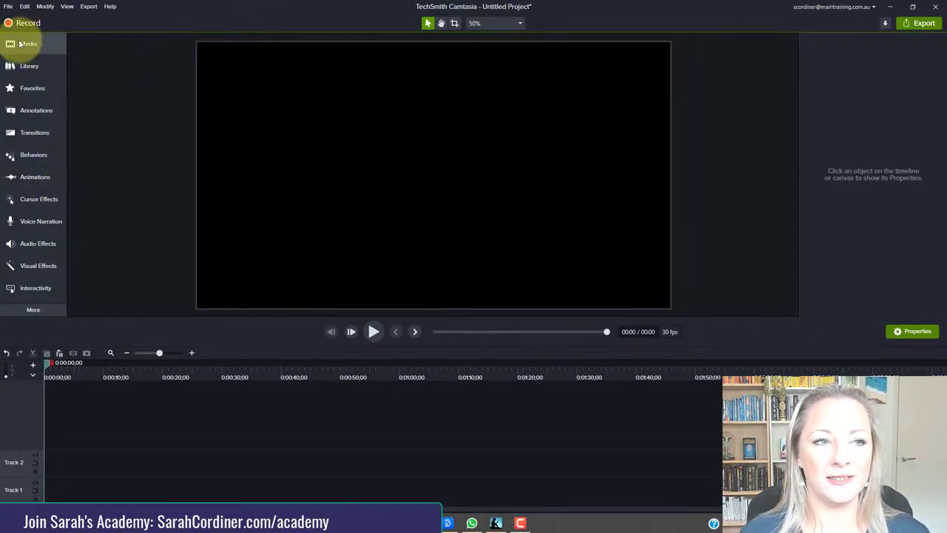
pyautogui.click(31, 44)
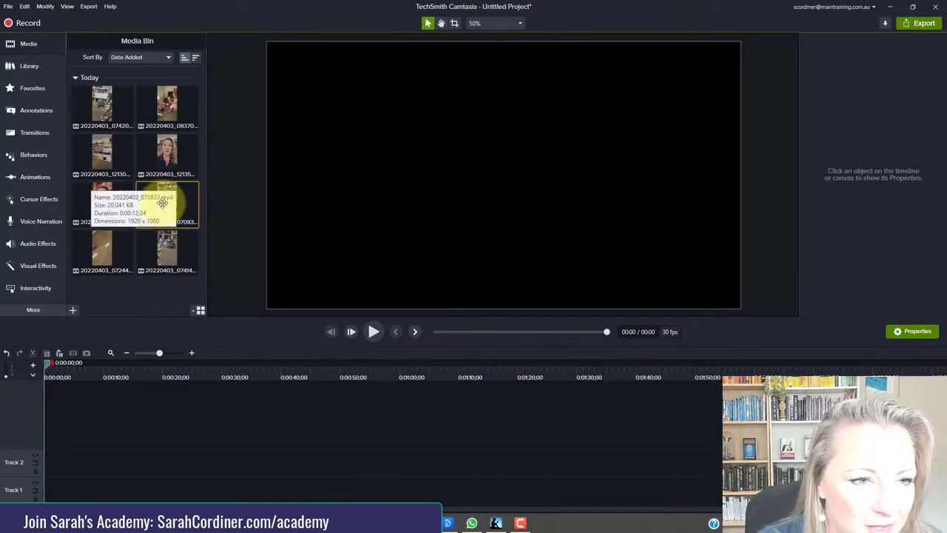
pyautogui.moveTo(169, 198); pyautogui.dragTo(35, 460)
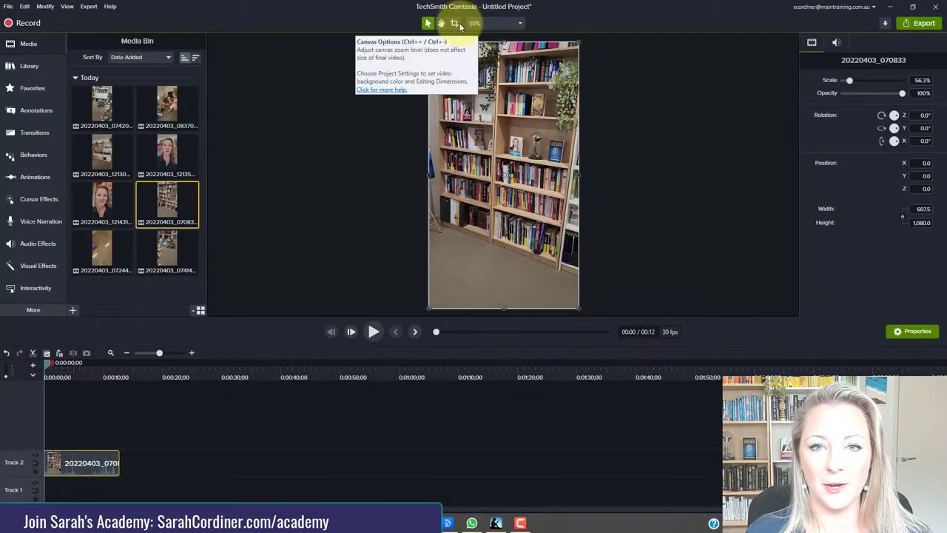
# - Look through the canvas dimension presets in the project settings, leaving the settings unchanged
pyautogui.click(489, 23)
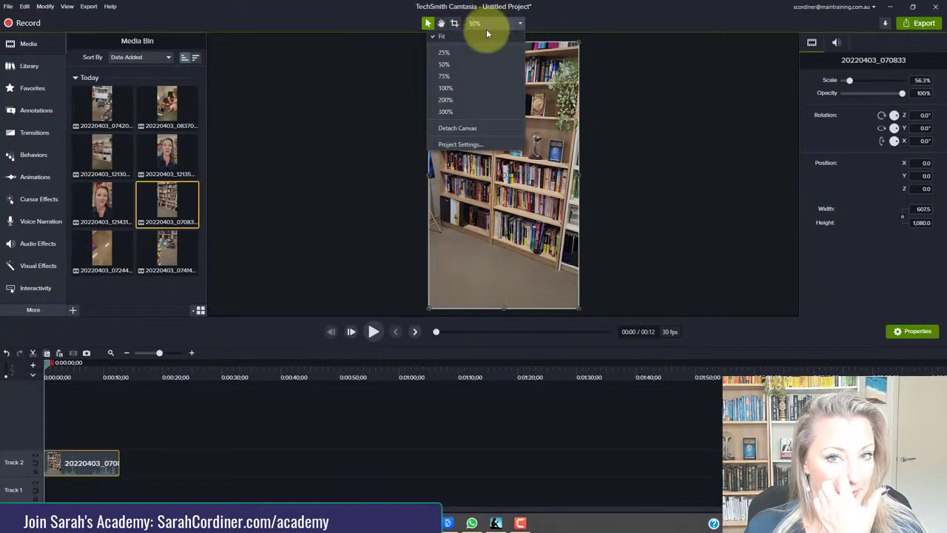
pyautogui.click(466, 144)
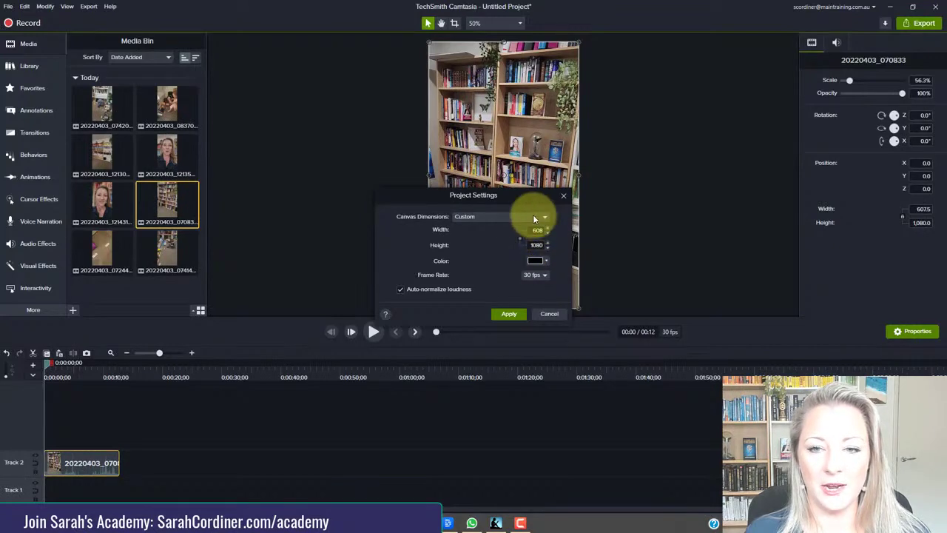
pyautogui.click(516, 216)
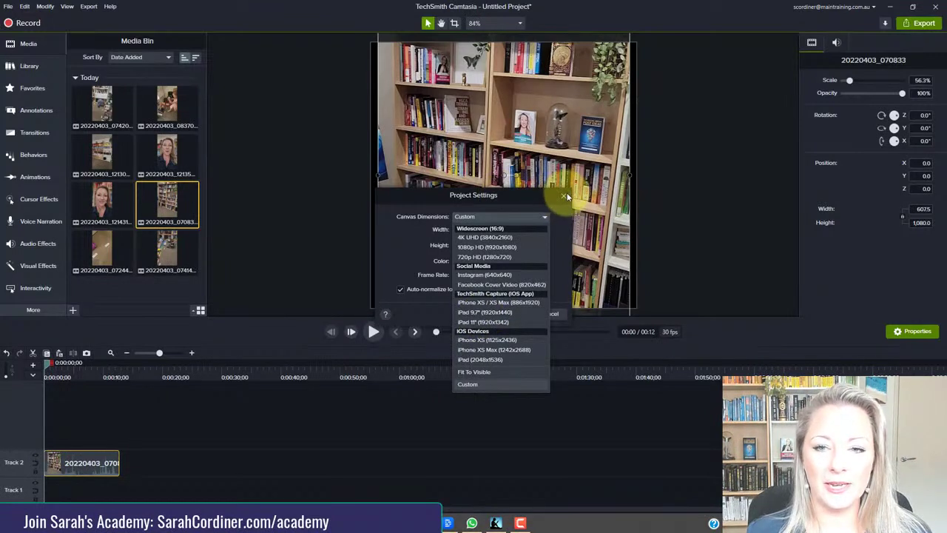
pyautogui.click(566, 196)
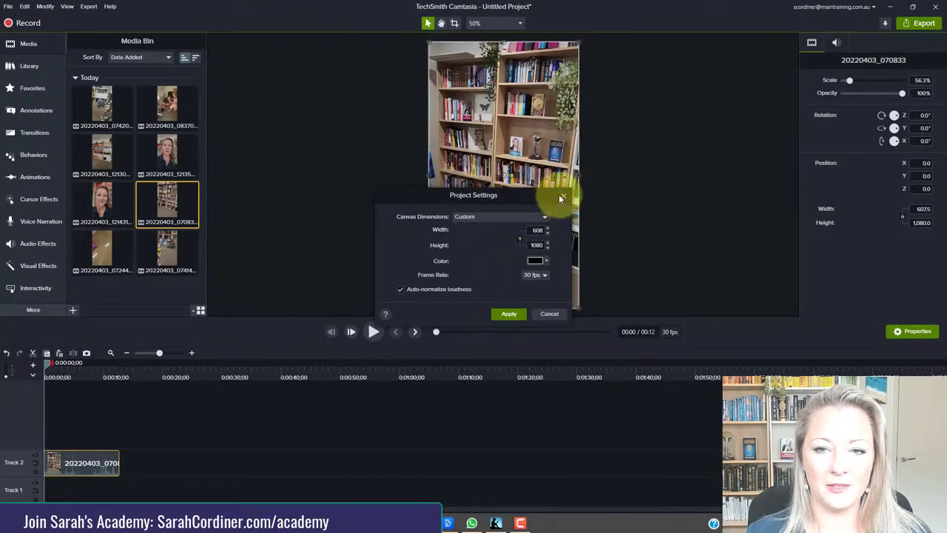
pyautogui.click(562, 197)
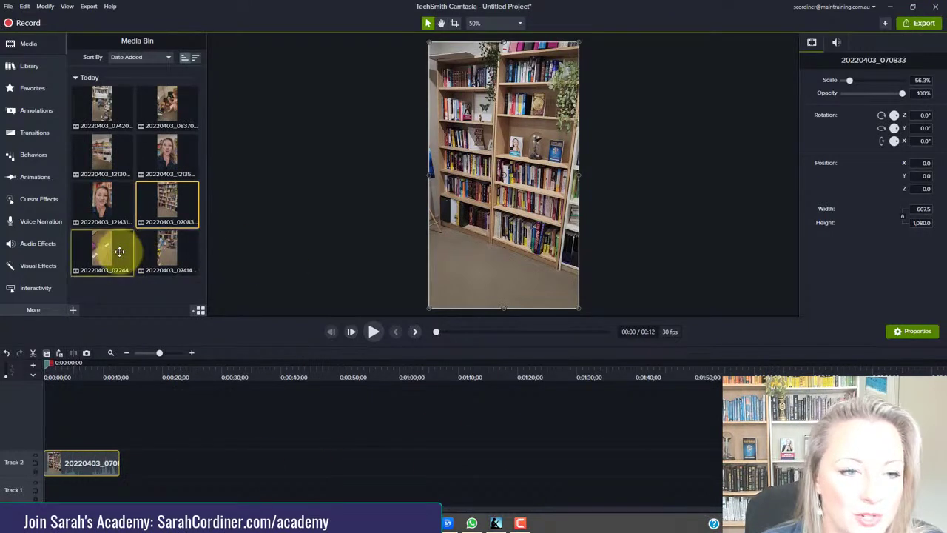
# - Append clips 20220403_072440, 20220403_074145, 20220403_083700 and 20220403_074209 in that order after the first clip on Track 2
pyautogui.moveTo(105, 247); pyautogui.dragTo(122, 460)
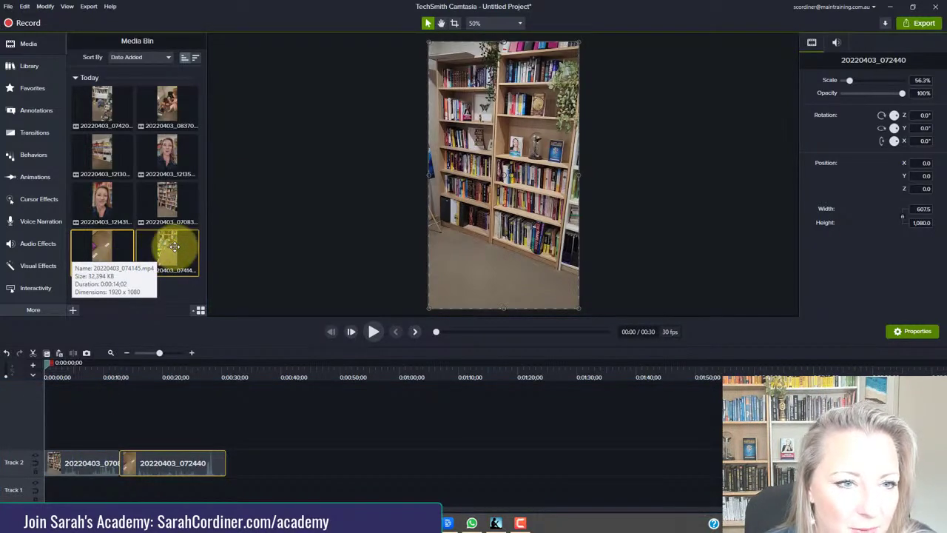
pyautogui.moveTo(173, 247); pyautogui.dragTo(212, 464)
pyautogui.moveTo(167, 104); pyautogui.dragTo(299, 468)
pyautogui.moveTo(102, 99); pyautogui.dragTo(355, 461)
# - Shift all five clips later on Track 2, then place clip 20220403_121358 at the start and briefly preview it
pyautogui.moveTo(165, 195); pyautogui.dragTo(143, 299)
pyautogui.moveTo(104, 431); pyautogui.dragTo(289, 467)
pyautogui.moveTo(93, 419); pyautogui.dragTo(418, 481)
pyautogui.moveTo(211, 464); pyautogui.dragTo(381, 467)
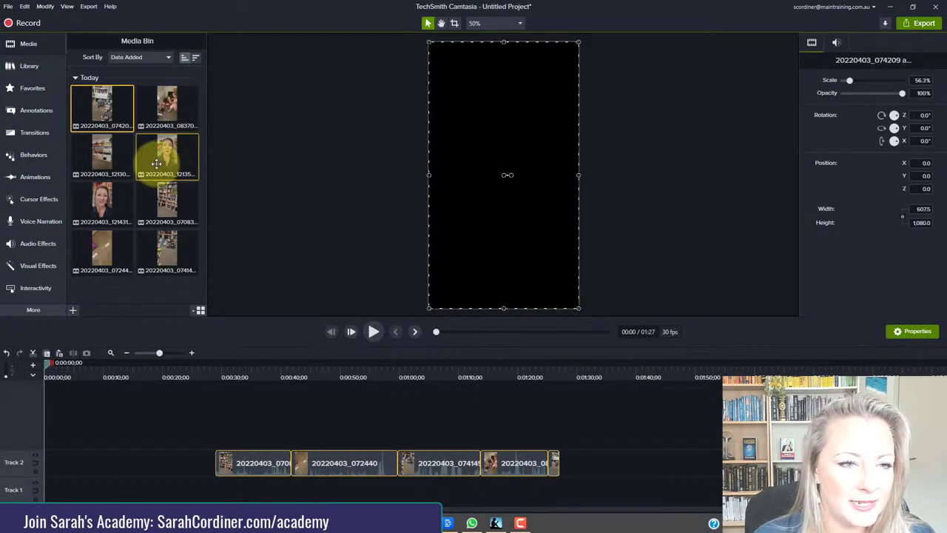
pyautogui.moveTo(174, 153); pyautogui.dragTo(30, 461)
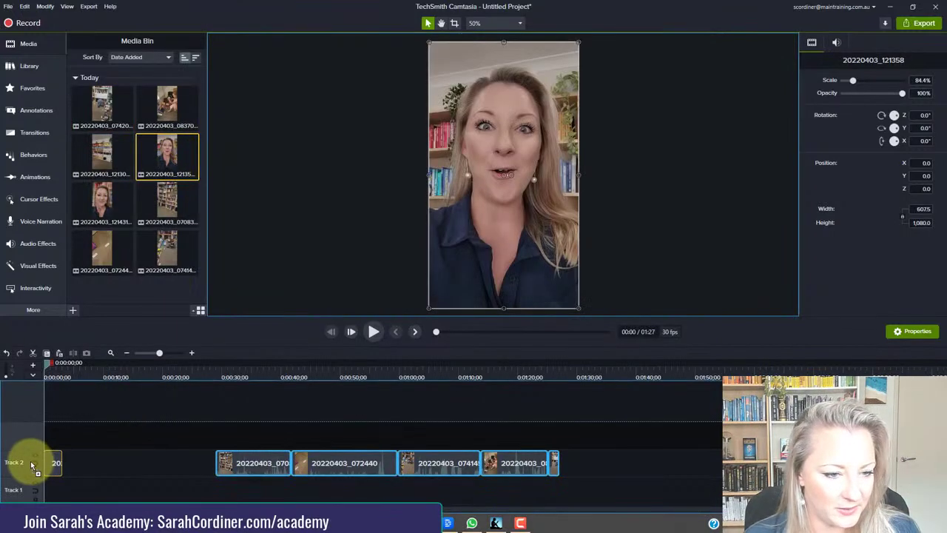
pyautogui.click(375, 331)
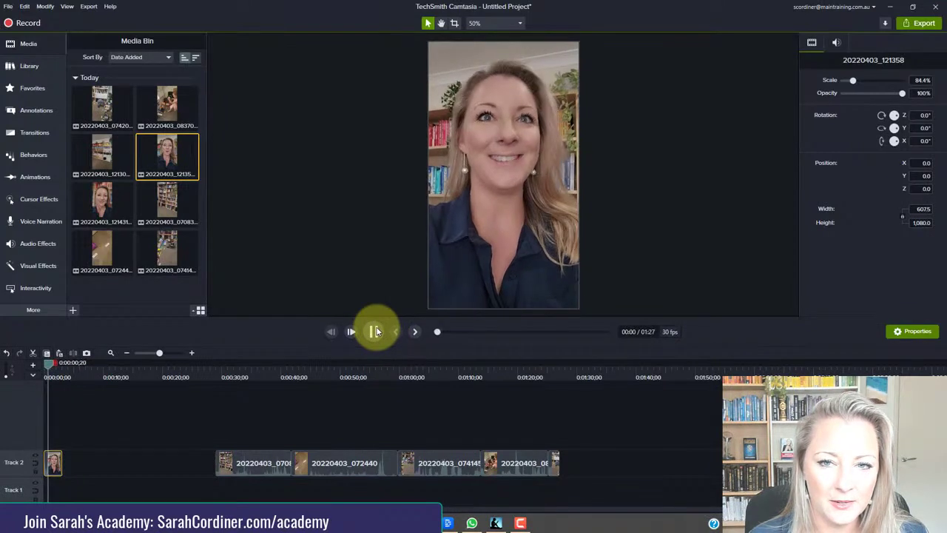
pyautogui.click(375, 332)
# - Insert clip 20220403_121431 directly after the opening clip and move the five following clips up against it
pyautogui.moveTo(96, 202); pyautogui.dragTo(60, 462)
pyautogui.moveTo(224, 427); pyautogui.dragTo(514, 460)
pyautogui.moveTo(370, 461); pyautogui.dragTo(247, 402)
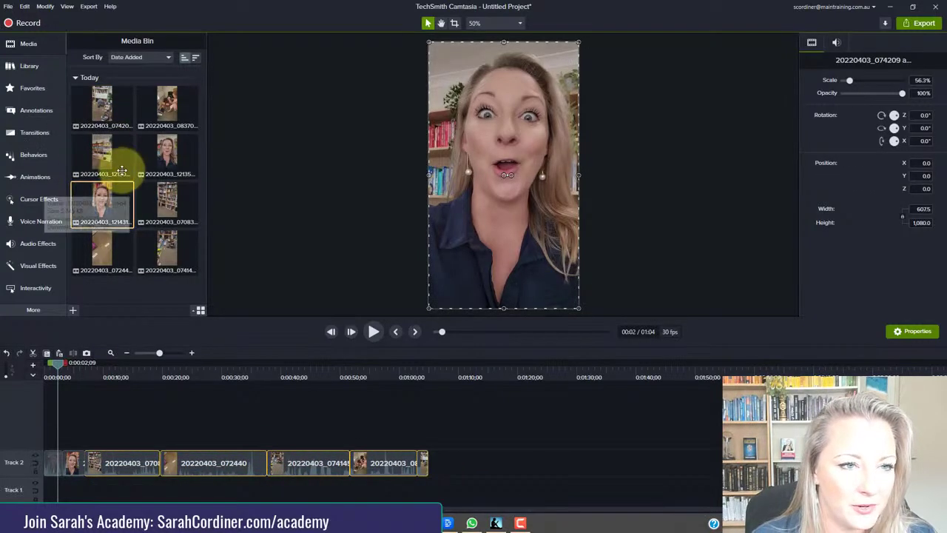
# - Append clip 20220403_121303 to the end of Track 2 and scrub through the assembled sequence
pyautogui.moveTo(106, 152); pyautogui.dragTo(428, 437)
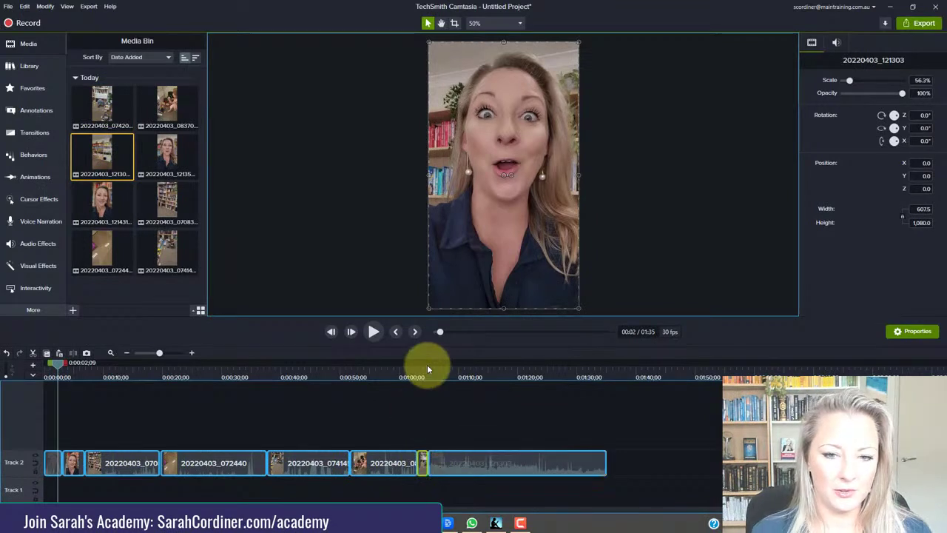
pyautogui.moveTo(53, 368); pyautogui.dragTo(355, 473)
pyautogui.click(602, 367)
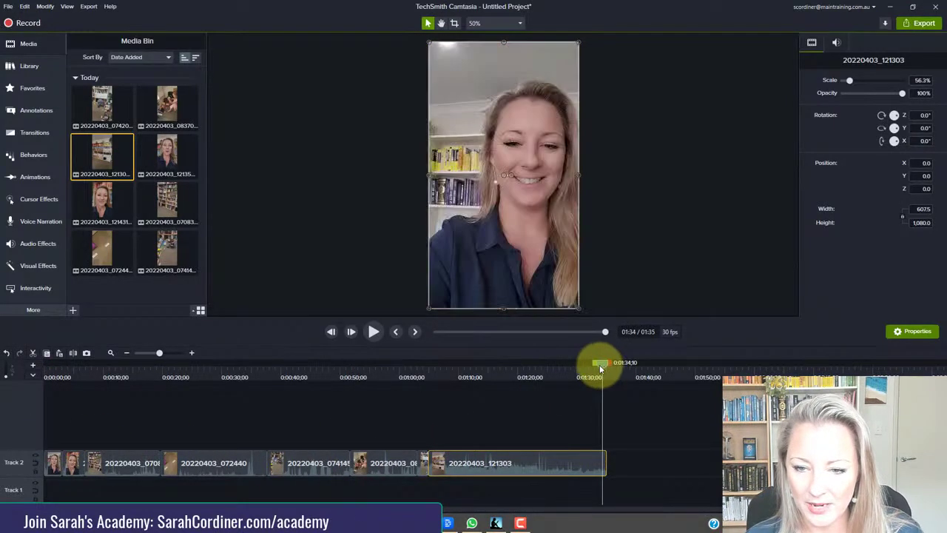
pyautogui.click(459, 379)
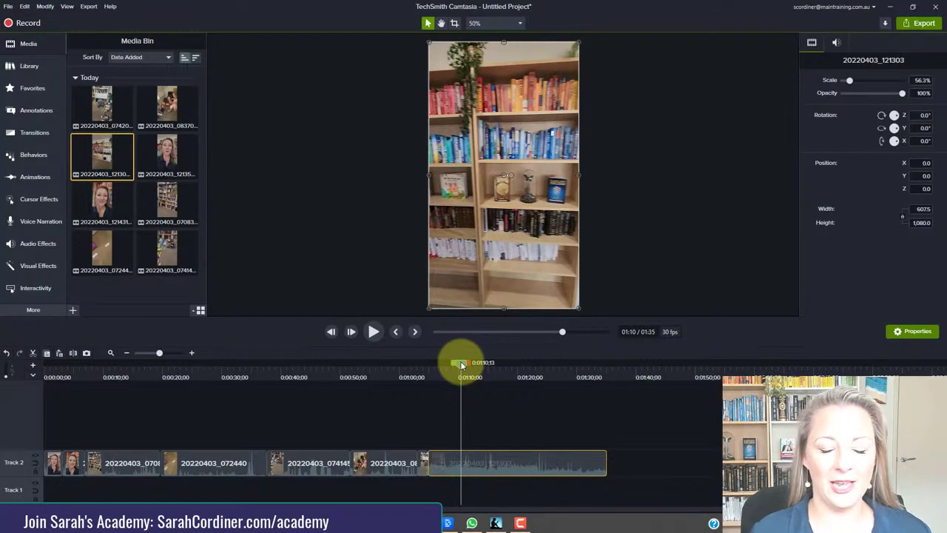
pyautogui.moveTo(461, 365); pyautogui.dragTo(223, 407)
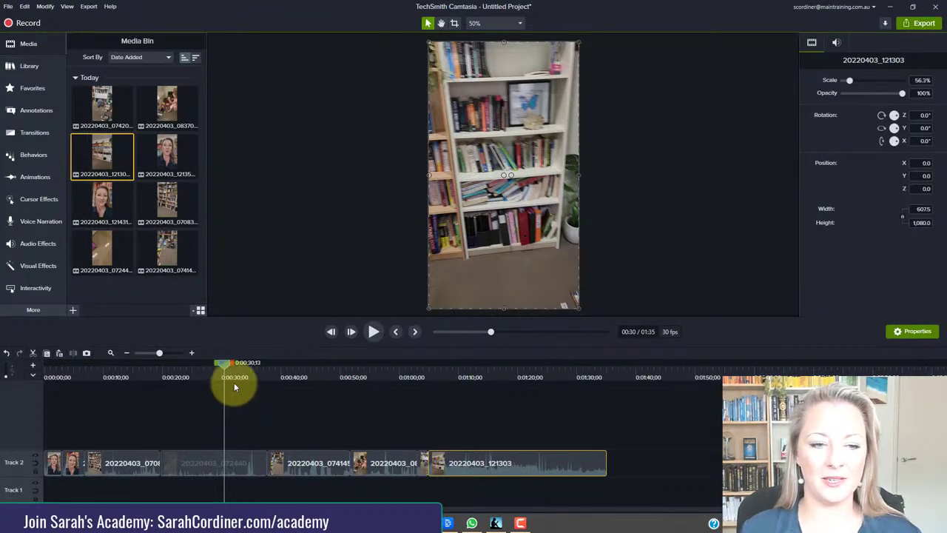
pyautogui.moveTo(221, 363); pyautogui.dragTo(37, 363)
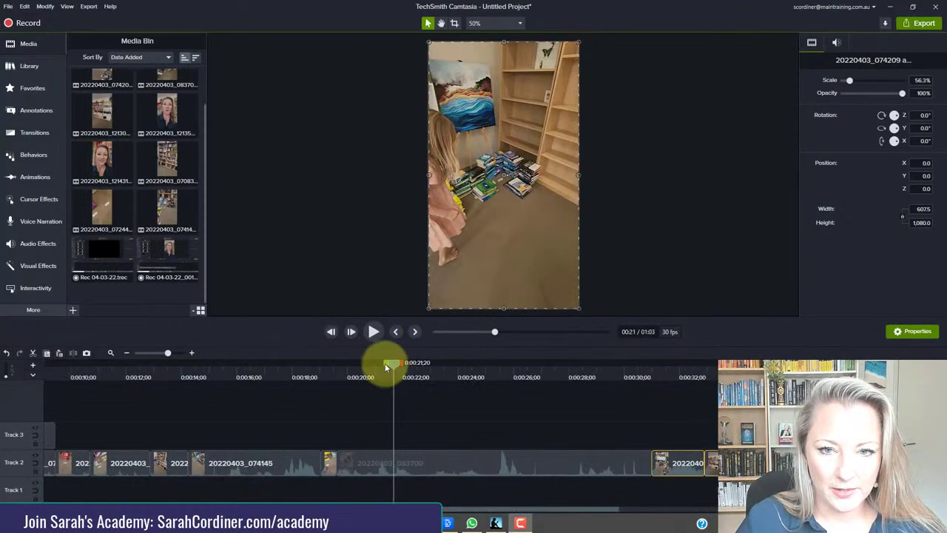
# - Cut clip 20220403_083700 off after 0:00:25;04 and move the following clips up to close the gap
pyautogui.moveTo(387, 361); pyautogui.dragTo(486, 408)
pyautogui.click(458, 462)
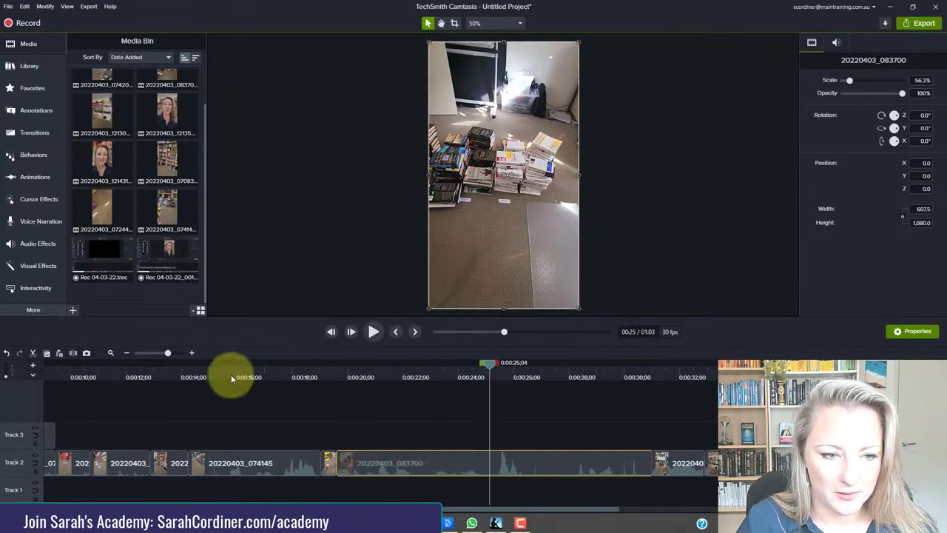
pyautogui.click(73, 353)
pyautogui.click(587, 463)
pyautogui.press('Delete')
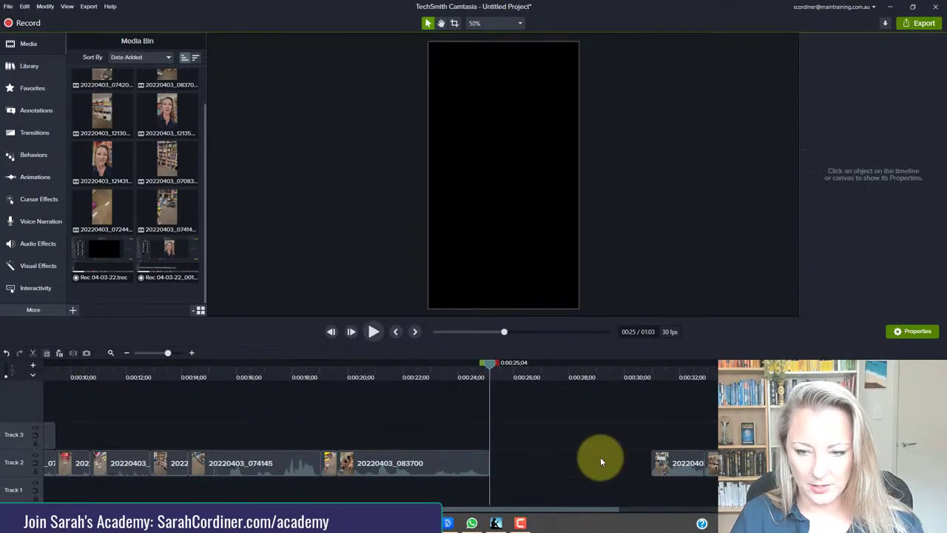
pyautogui.moveTo(698, 465); pyautogui.dragTo(538, 464)
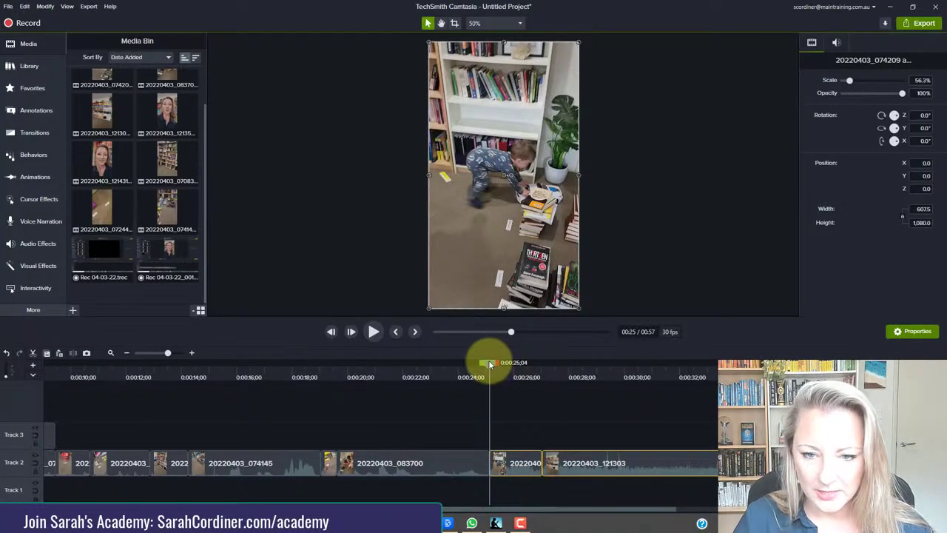
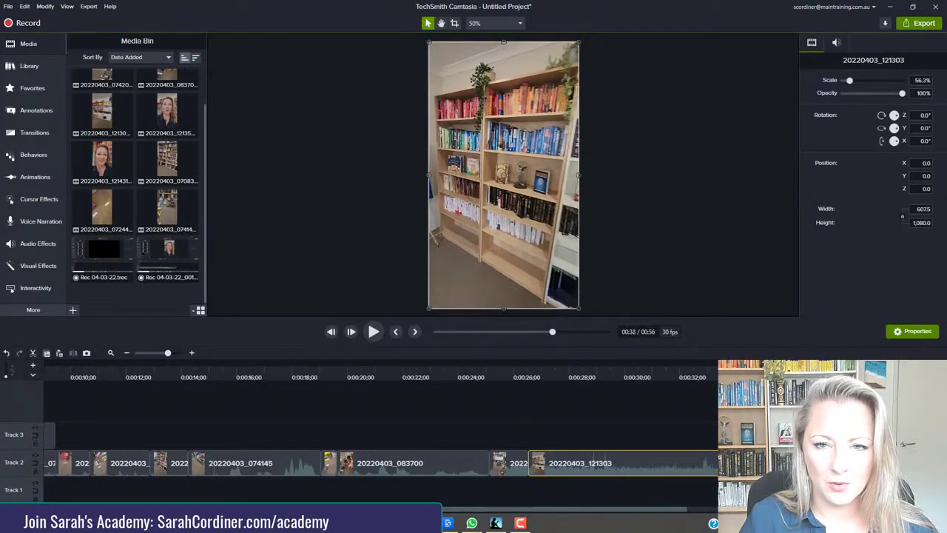
# - Split the final clip, 20220403_121303, at 0:00:34;04
pyautogui.moveTo(727, 404); pyautogui.dragTo(742, 404)
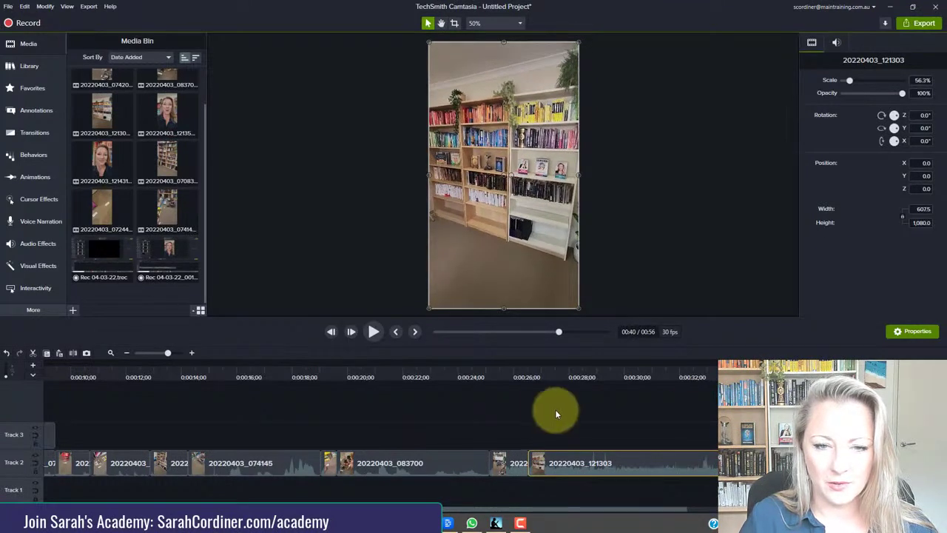
pyautogui.click(127, 353)
pyautogui.moveTo(589, 365); pyautogui.dragTo(501, 427)
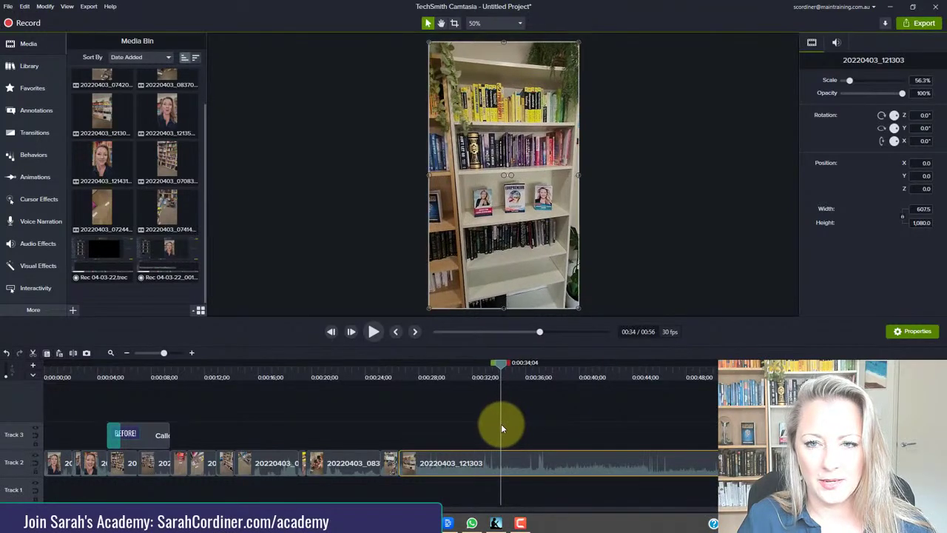
pyautogui.click(73, 353)
# - Split the rest of clip 20220403_121303 at 0:00:37;09 and delete the section between the two cuts
pyautogui.moveTo(499, 364); pyautogui.dragTo(541, 384)
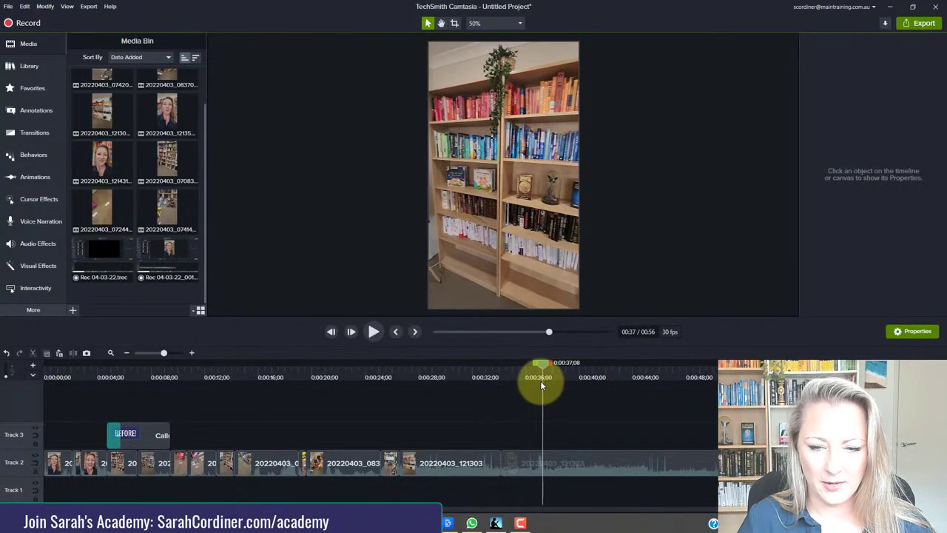
pyautogui.click(530, 462)
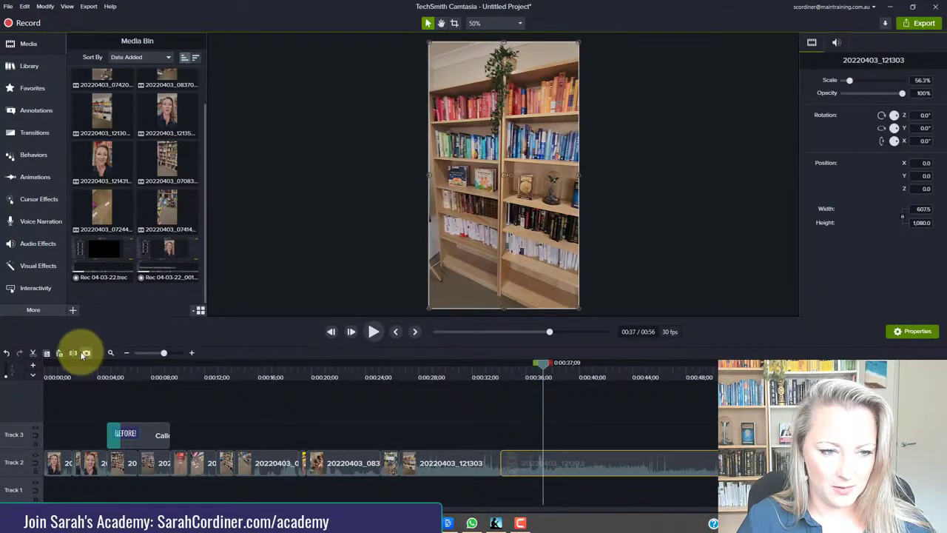
pyautogui.click(86, 353)
pyautogui.click(506, 457)
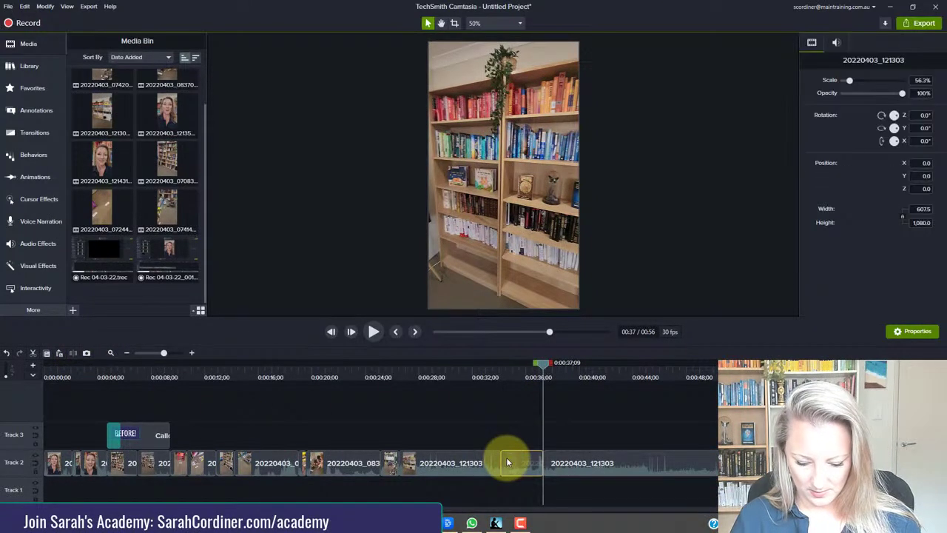
pyautogui.press('Delete')
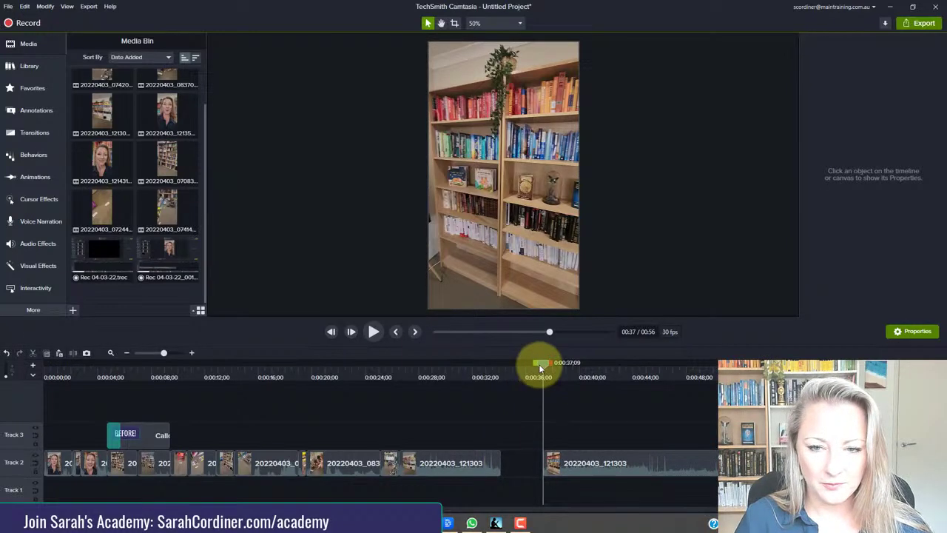
# - Split the remaining footage at 0:00:39;21 and move the short section before the cut back to close the gap
pyautogui.moveTo(541, 367); pyautogui.dragTo(575, 370)
pyautogui.click(571, 455)
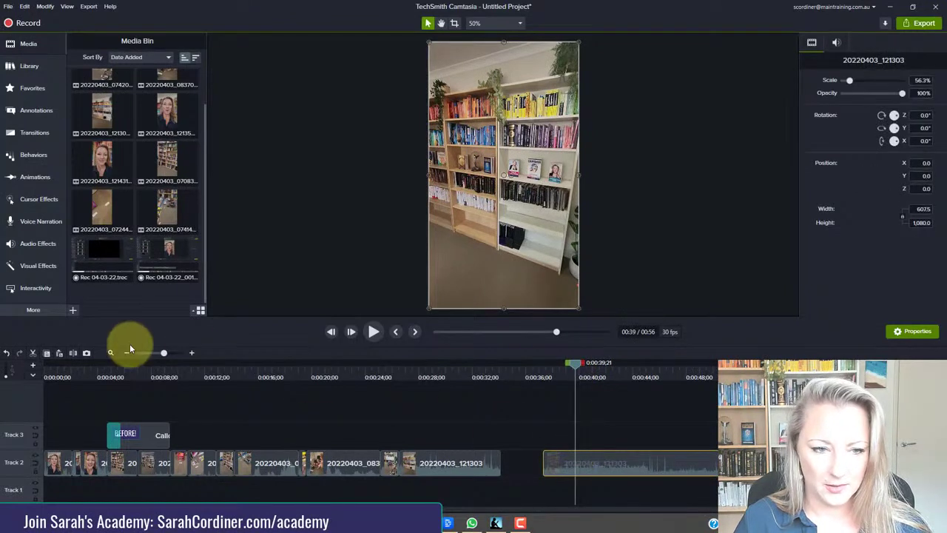
pyautogui.click(87, 354)
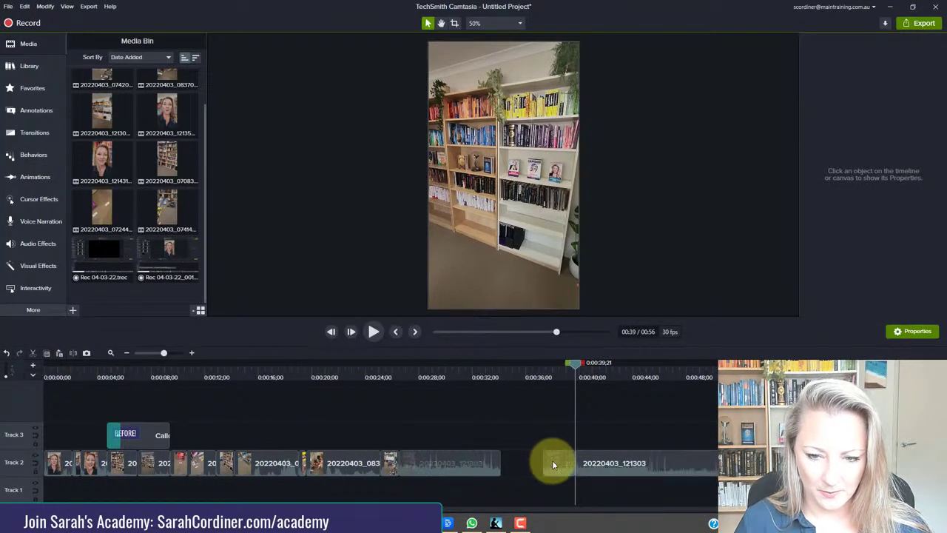
pyautogui.moveTo(552, 461); pyautogui.dragTo(444, 460)
# - Remove the unwanted footage following the cut at 0:00:39;21 and move the closing talking shot up against the preceding section
pyautogui.moveTo(576, 363); pyautogui.dragTo(712, 387)
pyautogui.click(698, 460)
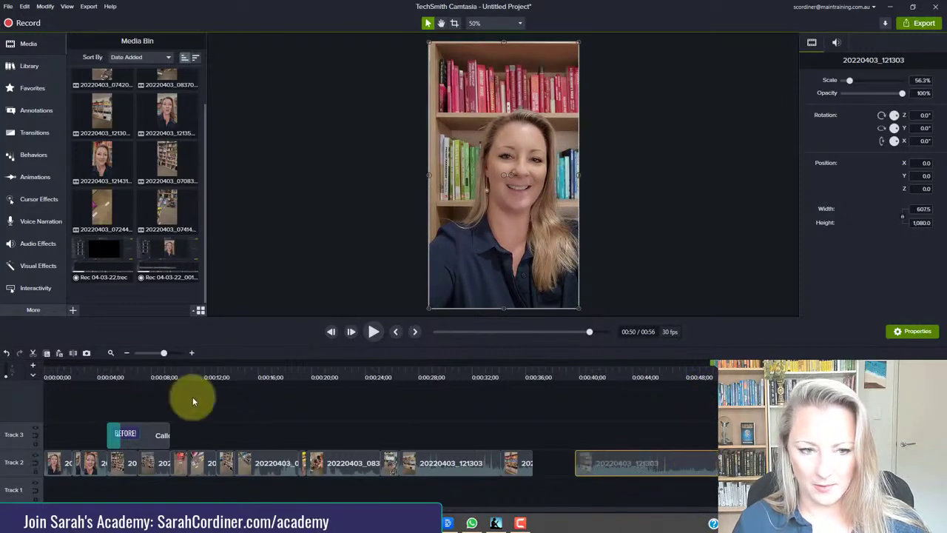
pyautogui.press('Delete')
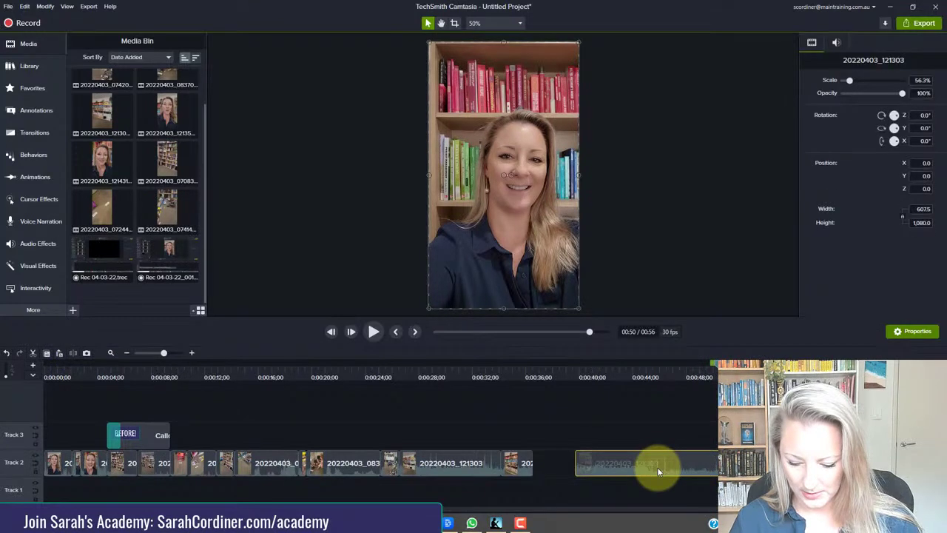
pyautogui.moveTo(718, 359); pyautogui.dragTo(769, 354)
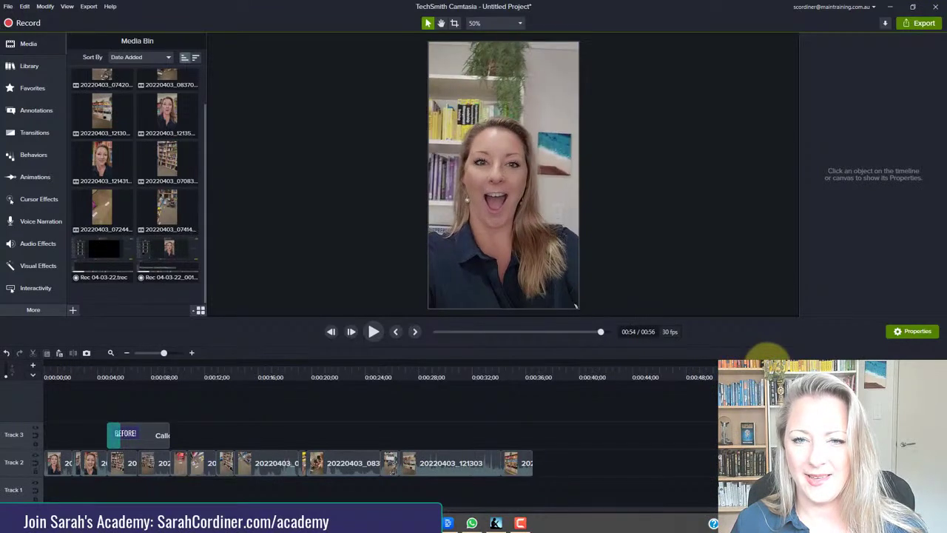
pyautogui.click(575, 305)
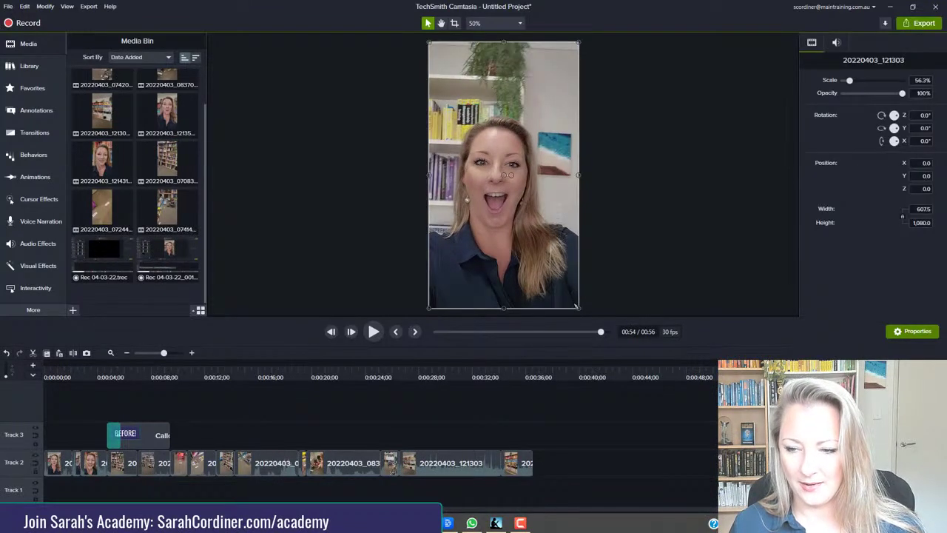
pyautogui.moveTo(740, 463); pyautogui.dragTo(556, 463)
pyautogui.moveTo(581, 381); pyautogui.dragTo(86, 376)
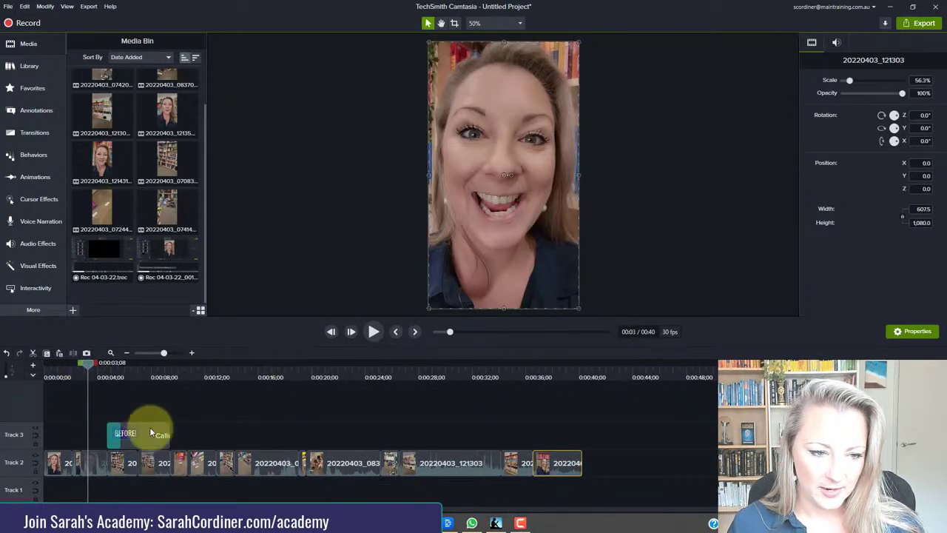
# - Duplicate the BEFORE! callout at 0:00:26;14 and place the copy on Track 3 above the finished-bookshelf clip
pyautogui.click(283, 377)
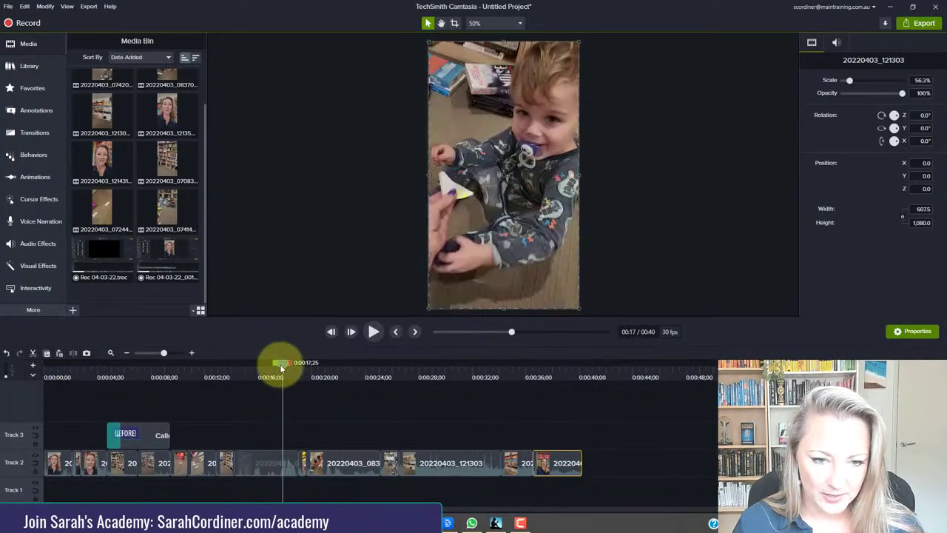
pyautogui.click(374, 384)
pyautogui.moveTo(373, 384); pyautogui.dragTo(397, 386)
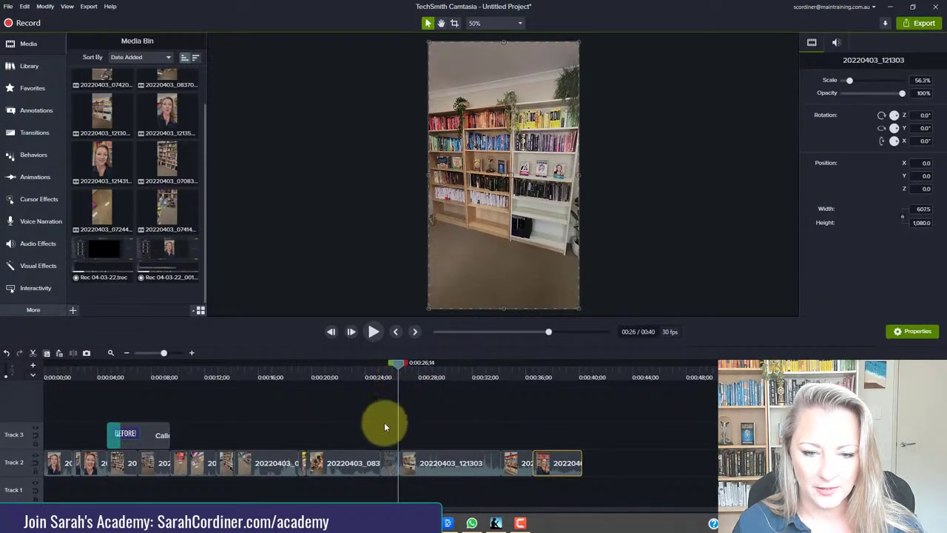
pyautogui.click(148, 425)
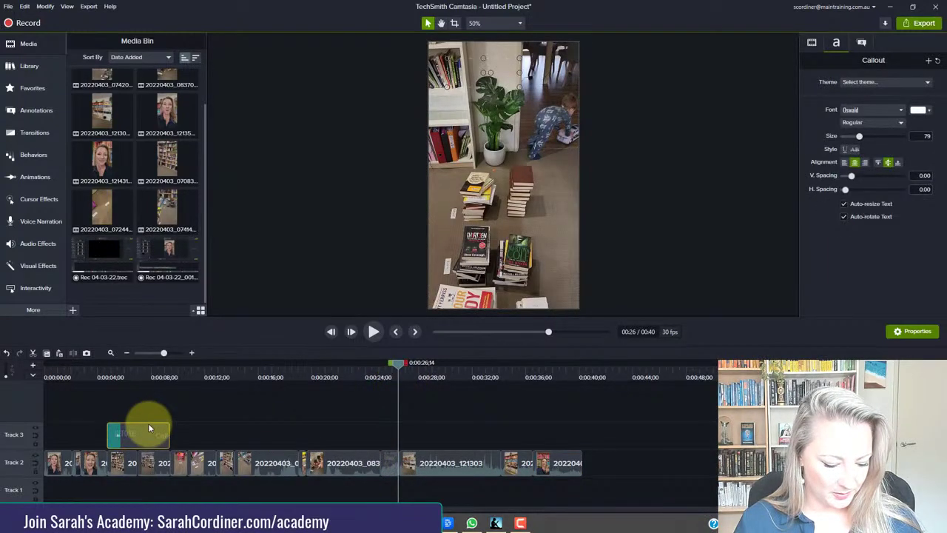
pyautogui.hotkey('ctrl', 'v')
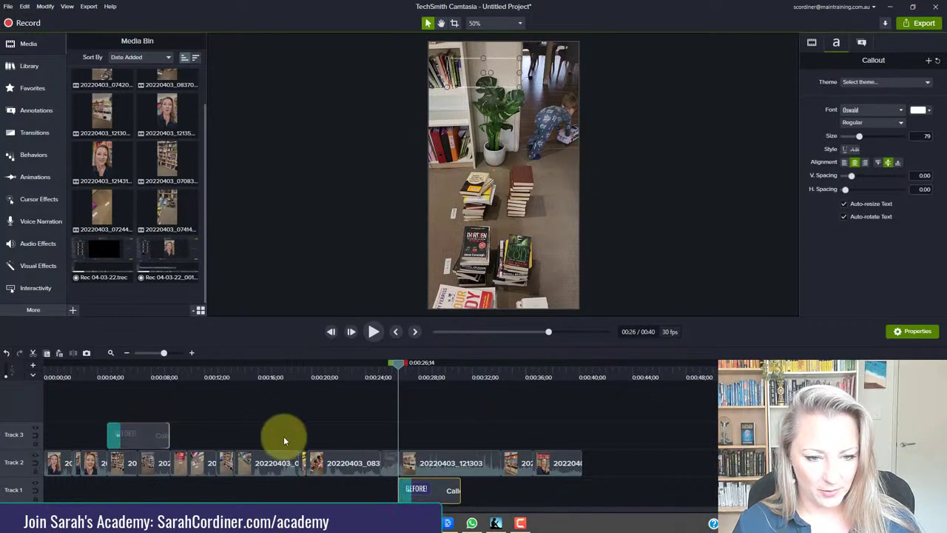
pyautogui.moveTo(444, 490); pyautogui.dragTo(436, 432)
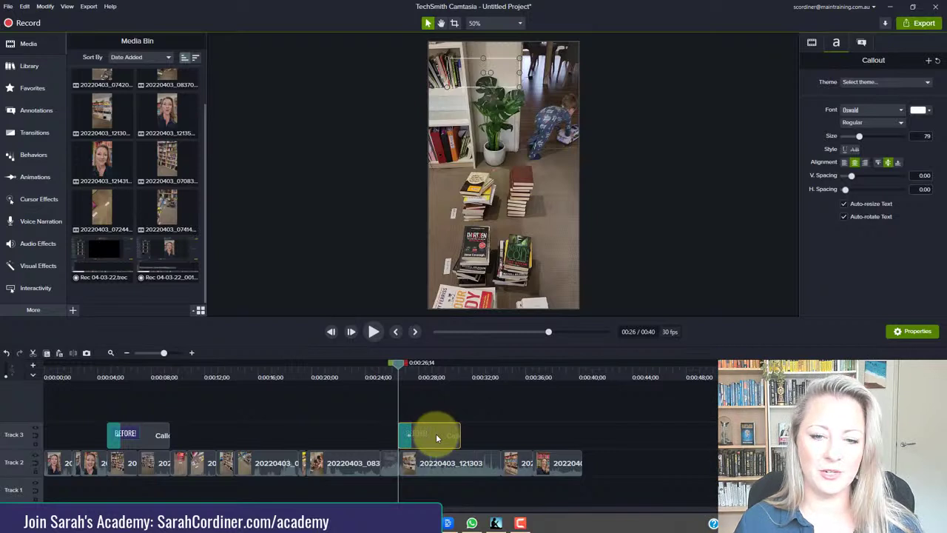
# - Change the text of the copied callout to "AFTER!"
pyautogui.moveTo(398, 364); pyautogui.dragTo(412, 373)
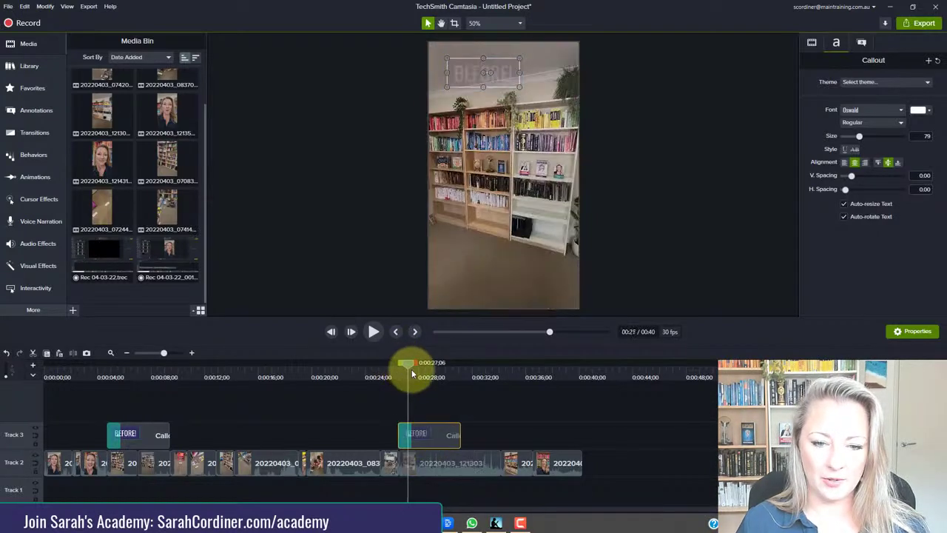
pyautogui.doubleClick(478, 70)
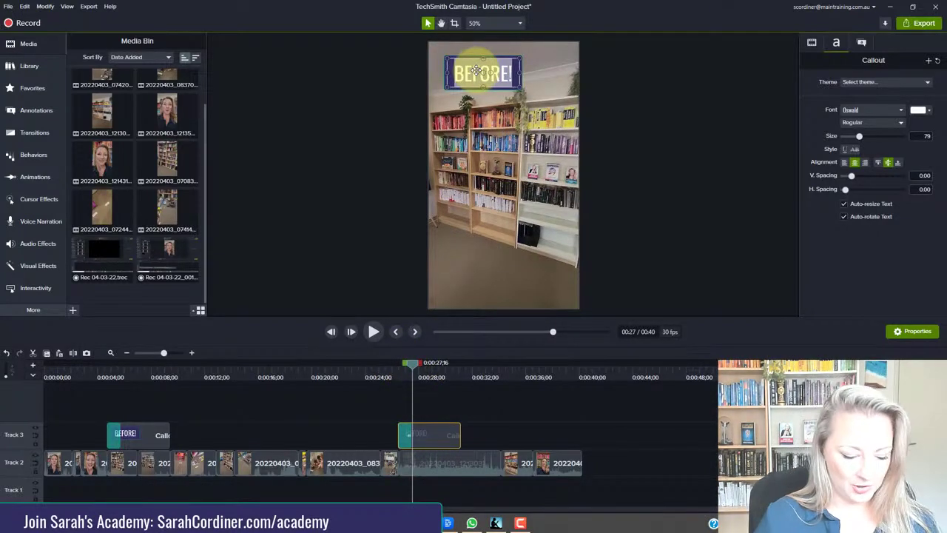
pyautogui.write('AFTER')
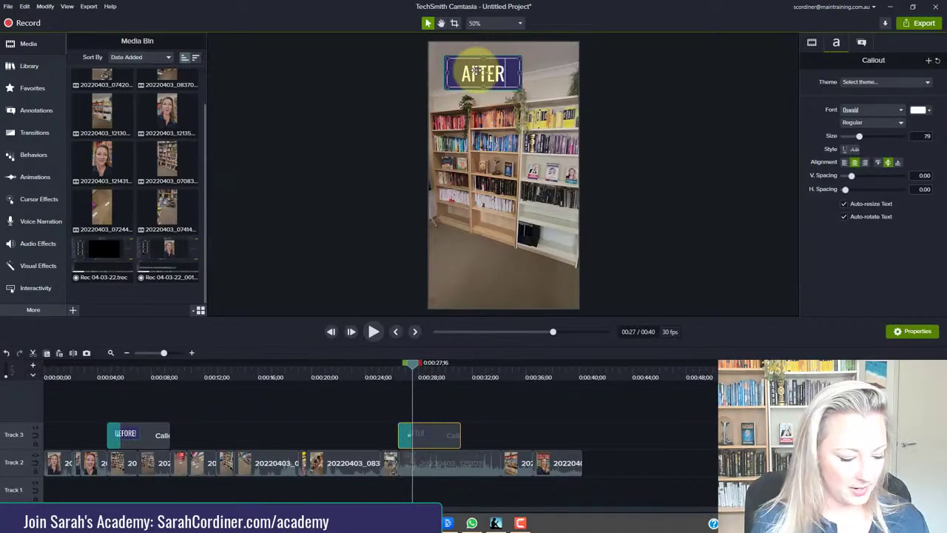
pyautogui.write('!')
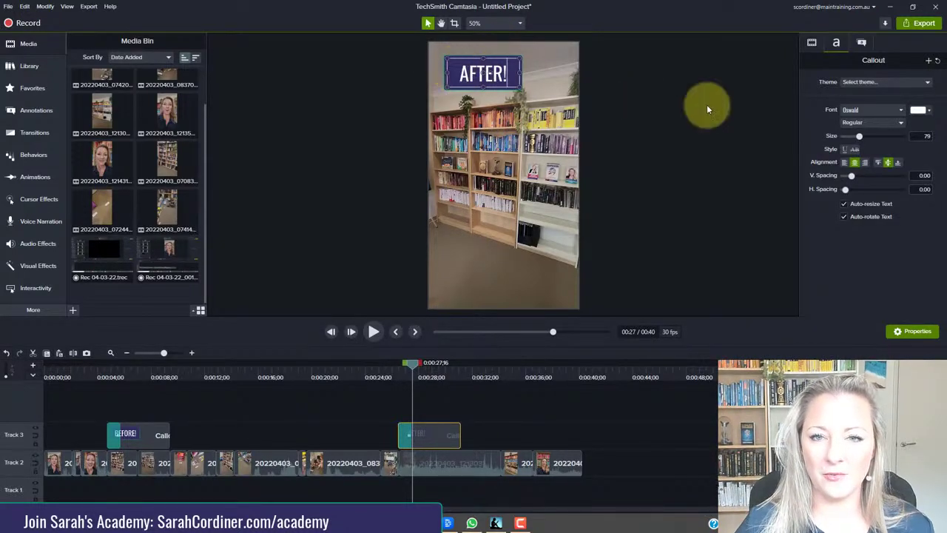
# - Change the solid fill of the AFTER! callout to bright magenta
pyautogui.click(861, 42)
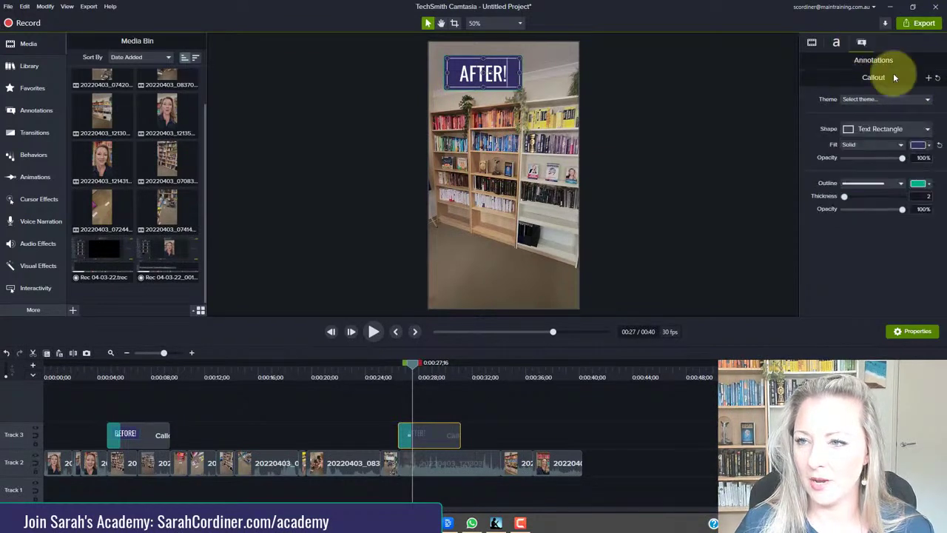
pyautogui.click(932, 146)
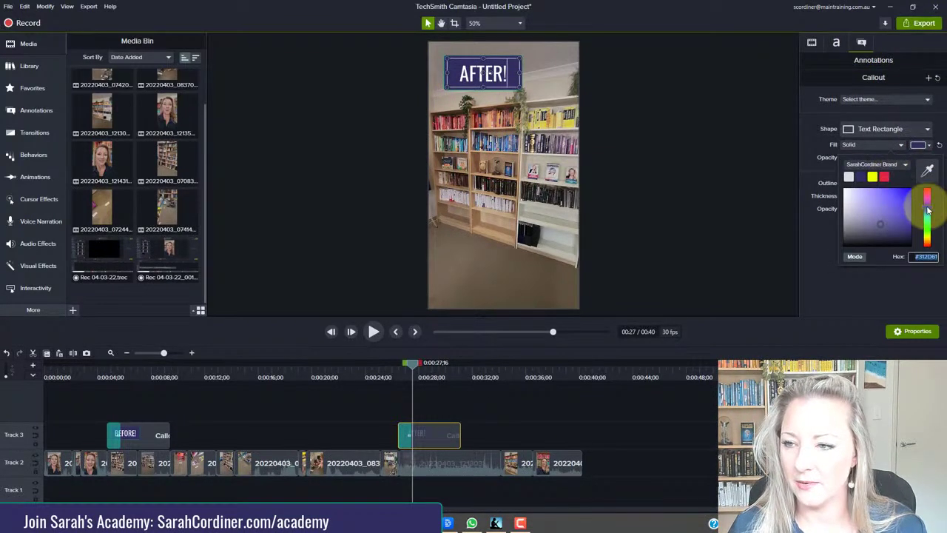
pyautogui.moveTo(930, 209)
pyautogui.mouseDown()
pyautogui.moveTo(931, 202)
pyautogui.moveTo(904, 198)
pyautogui.mouseUp()
pyautogui.click(809, 271)
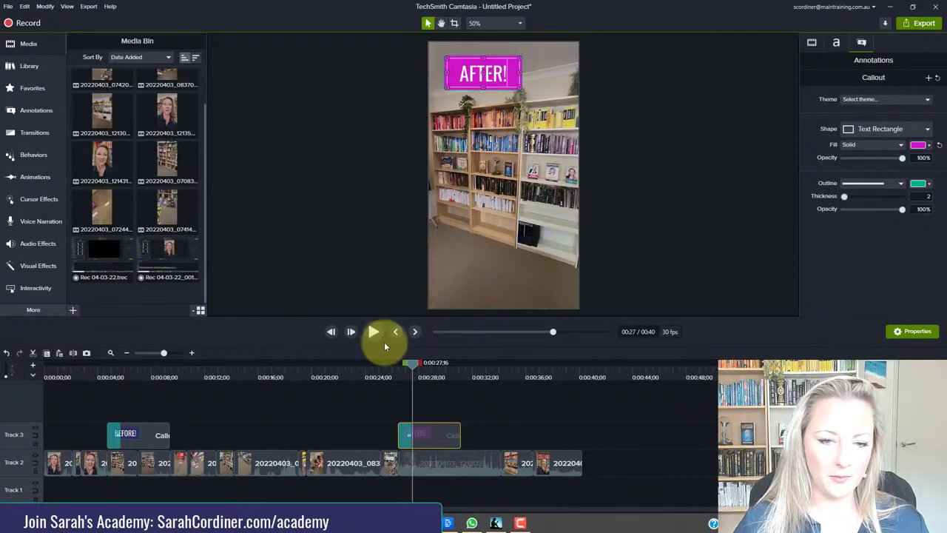
# - Add the Inspiring and Uplifting Emotional Piano 30 music to Track 1, starting at 0:00:00;00
pyautogui.moveTo(404, 362); pyautogui.dragTo(6, 355)
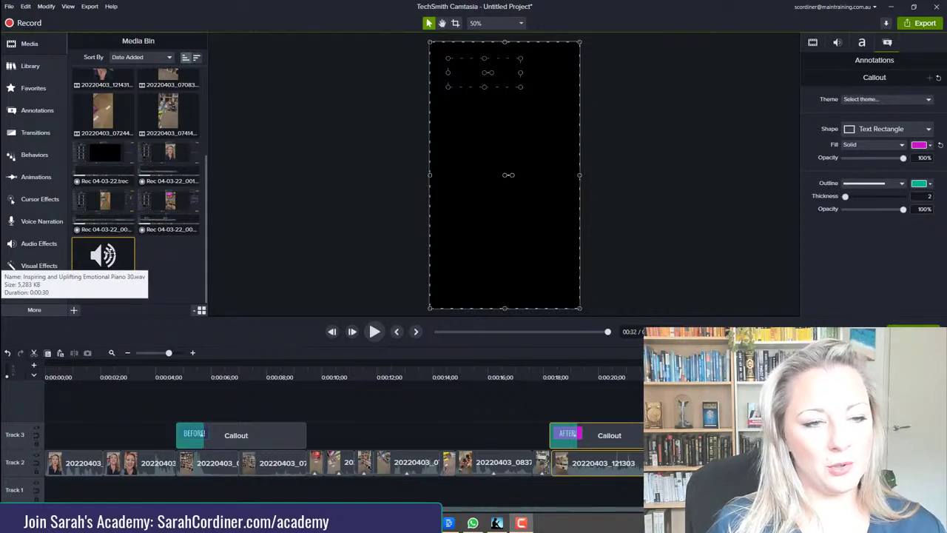
pyautogui.moveTo(103, 257); pyautogui.dragTo(45, 490)
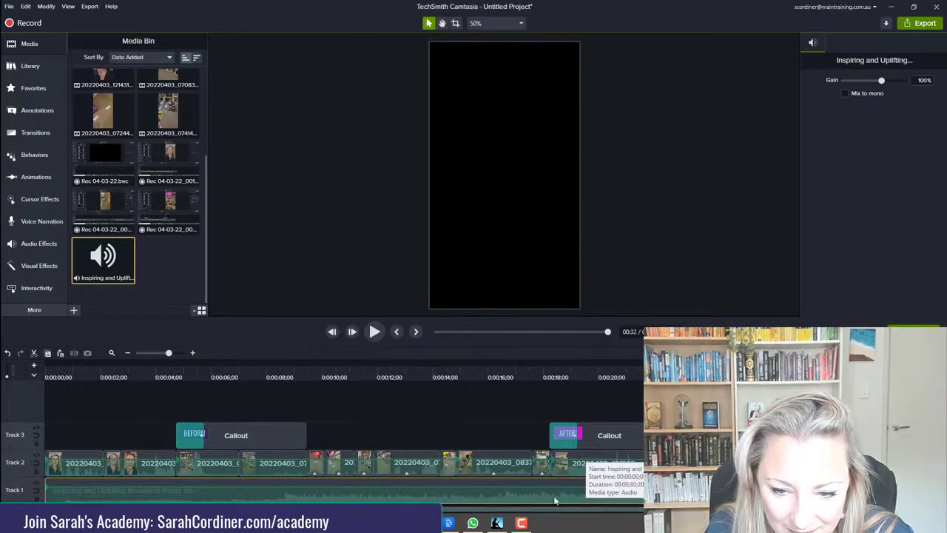
pyautogui.click(101, 494)
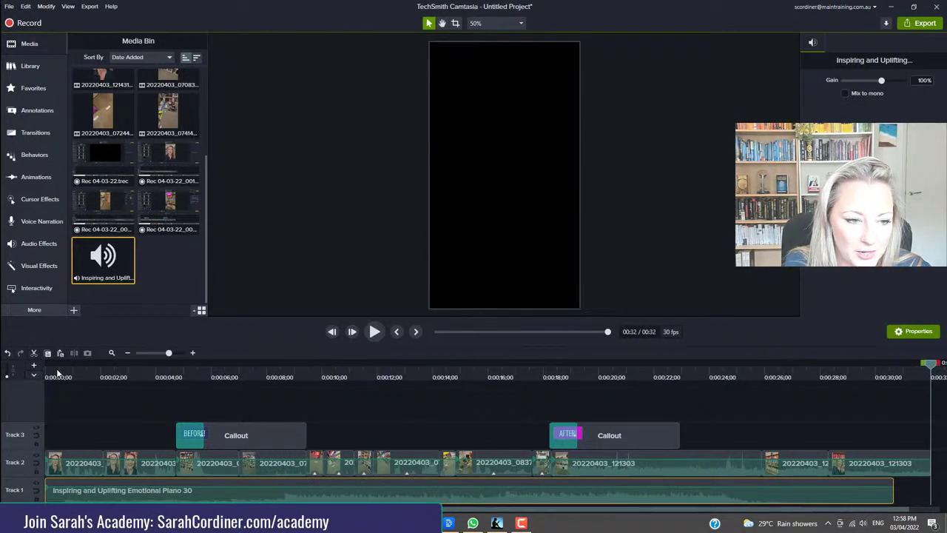
# - Silence the audio of the long 20220403_121303 clip beneath the AFTER! callout
pyautogui.click(58, 374)
pyautogui.moveTo(51, 367); pyautogui.dragTo(46, 365)
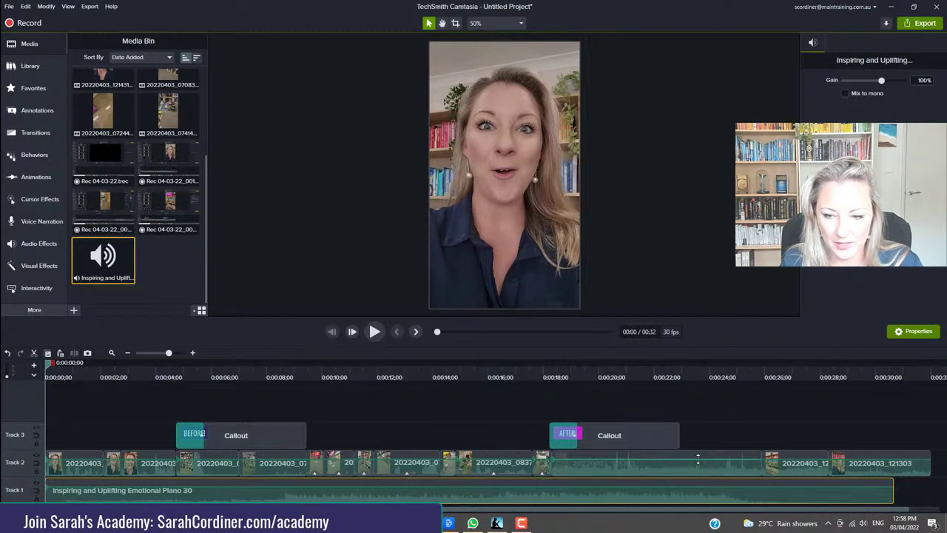
pyautogui.moveTo(698, 459); pyautogui.dragTo(700, 475)
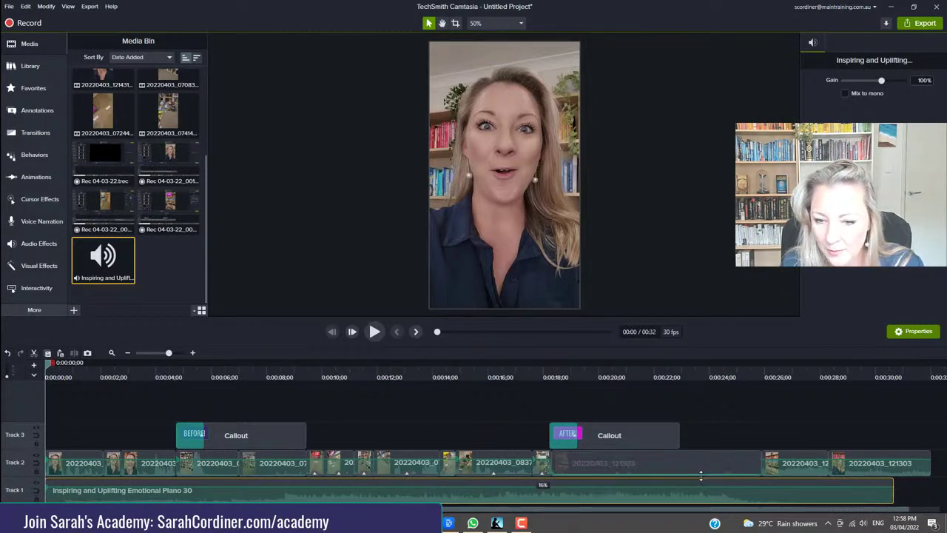
# - Silence the short 20220403_121303 clip before the closing talking shot and the short 20220403_074209 clip just before the AFTER! section
pyautogui.click(781, 465)
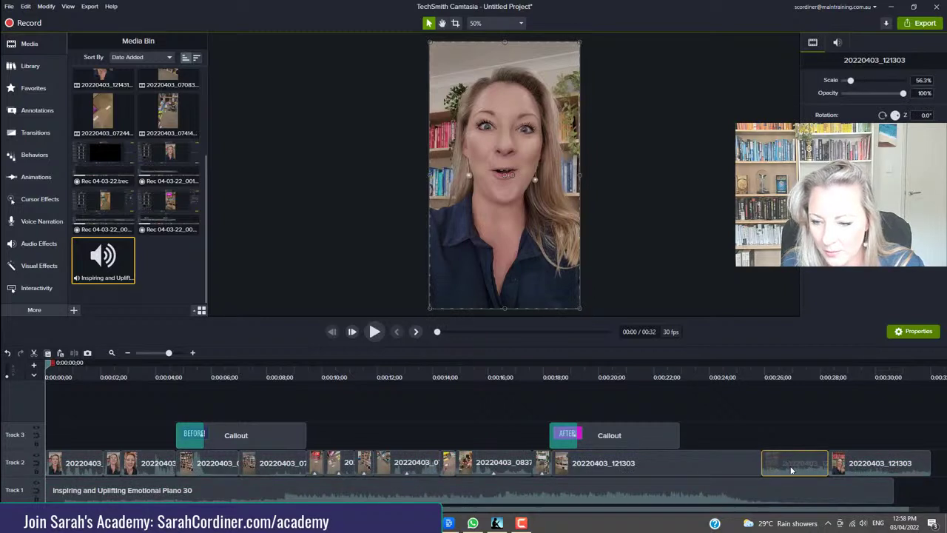
pyautogui.click(781, 489)
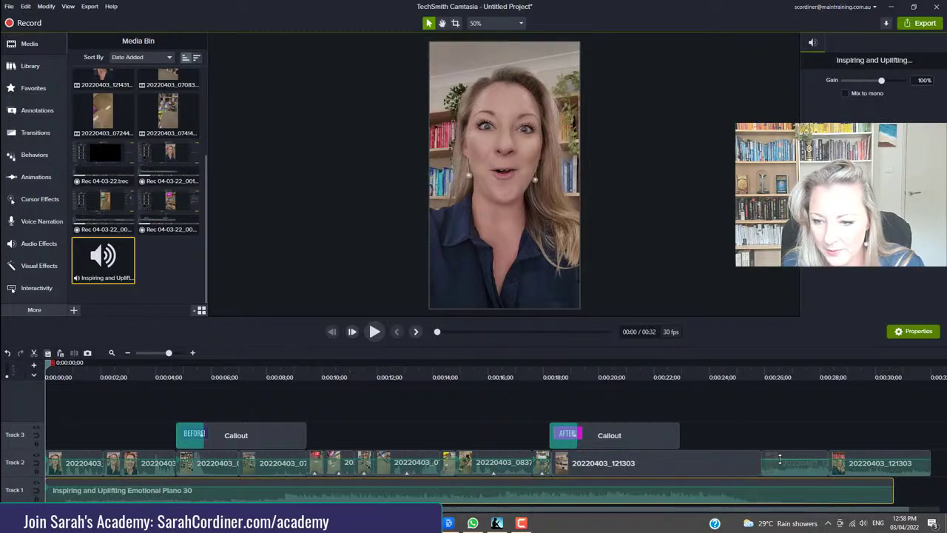
pyautogui.click(781, 472)
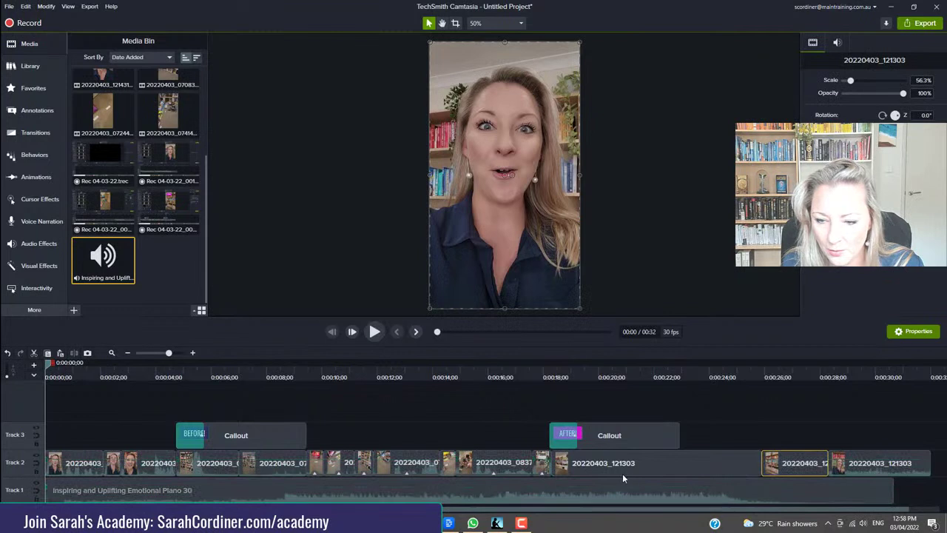
pyautogui.click(554, 493)
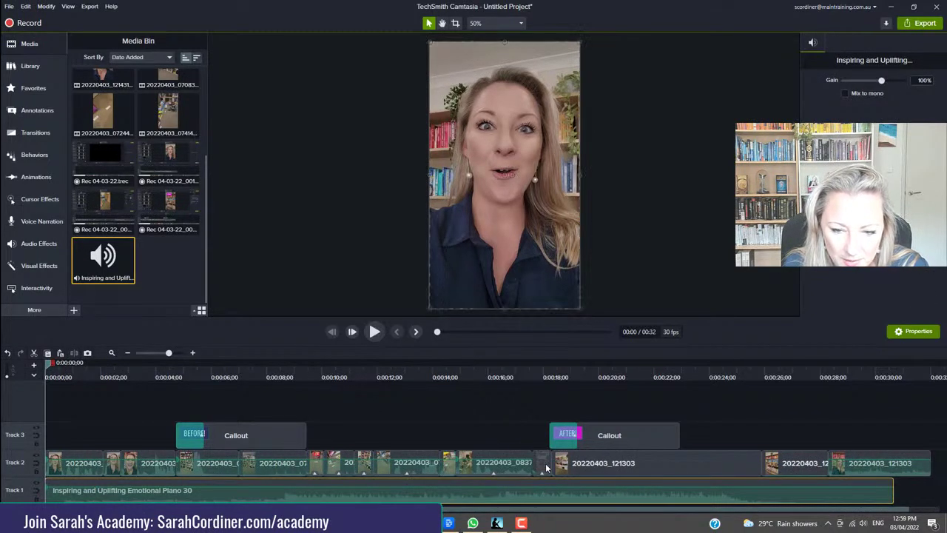
pyautogui.click(542, 467)
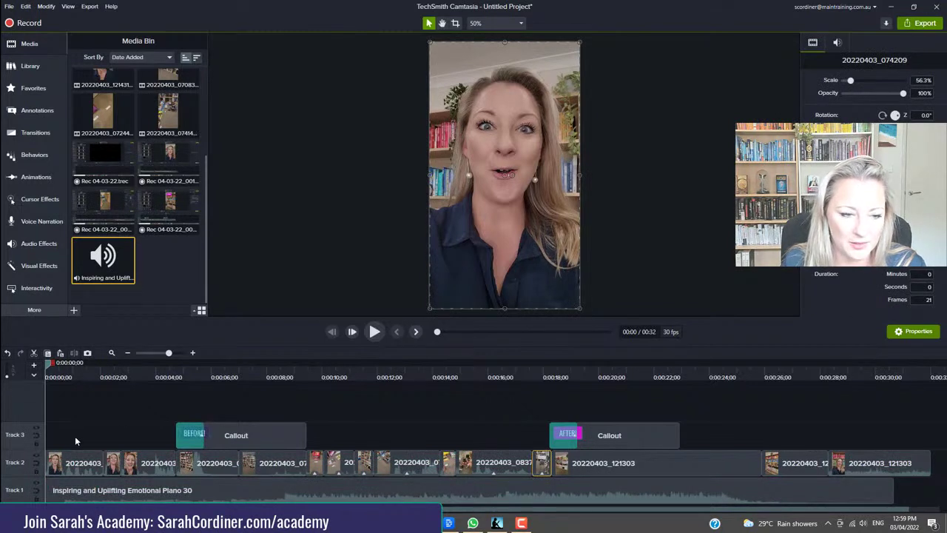
# - Play the opening with the music, stop at 0:00:06;08 and silence the first 20220403_070833 clip under the BEFORE! callout
pyautogui.click(374, 331)
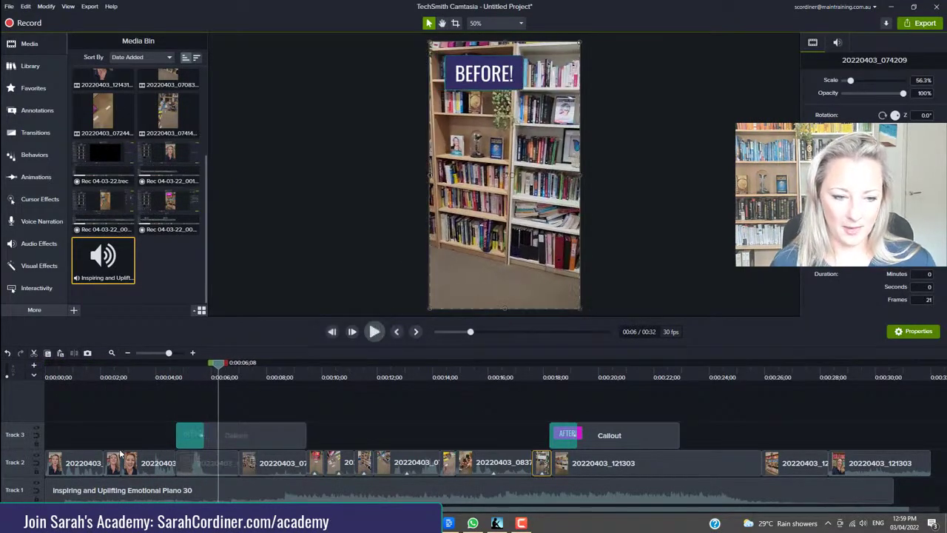
pyautogui.click(374, 332)
pyautogui.click(187, 466)
pyautogui.click(190, 491)
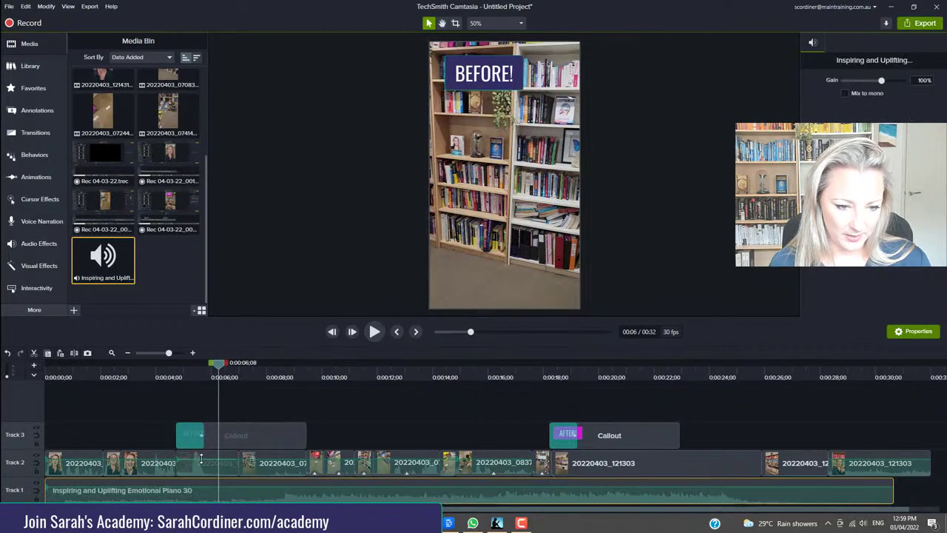
pyautogui.click(200, 465)
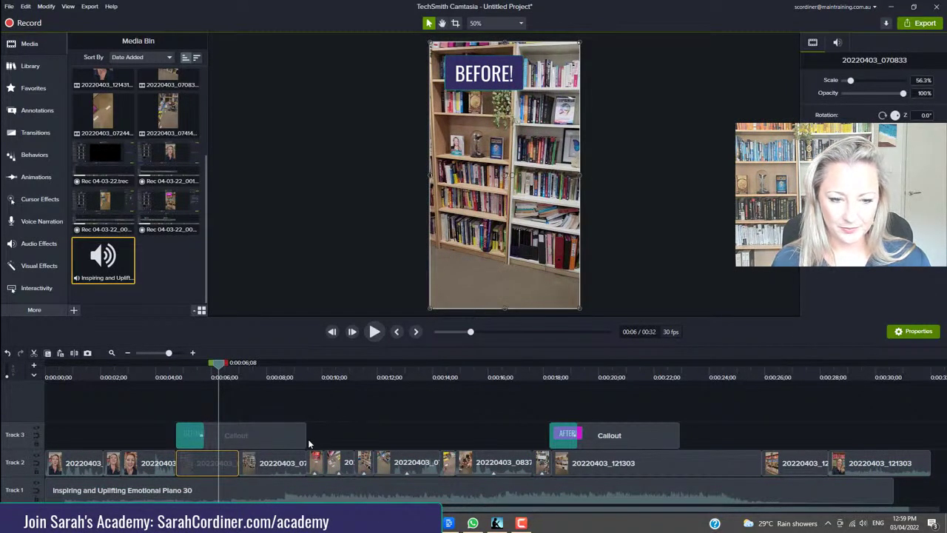
# - Continue playback to 0:00:08;03 and lower the audio of the second 20220403_070833 clip under the BEFORE! callout
pyautogui.click(374, 332)
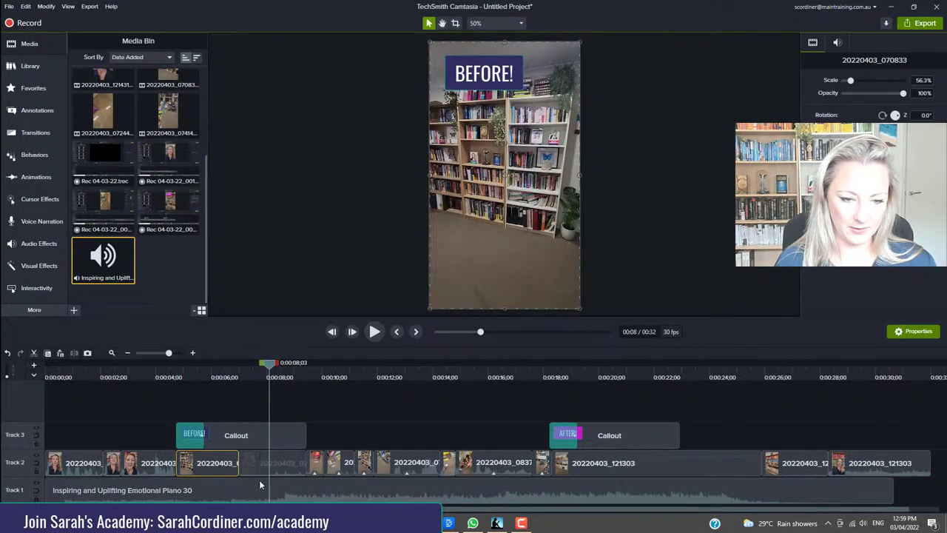
pyautogui.click(251, 490)
pyautogui.click(258, 460)
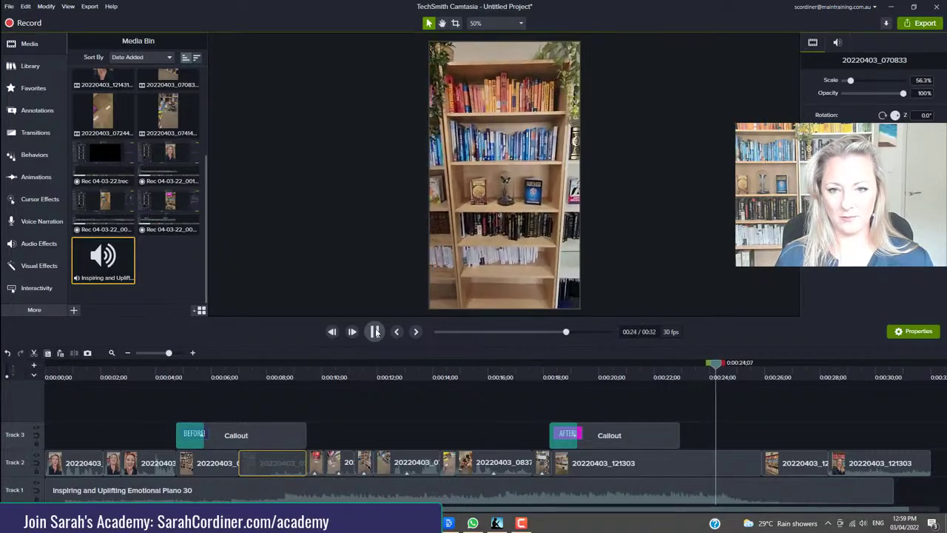
# - Trim the end of the piano music on Track 1 back to 0:00:25;10
pyautogui.click(375, 332)
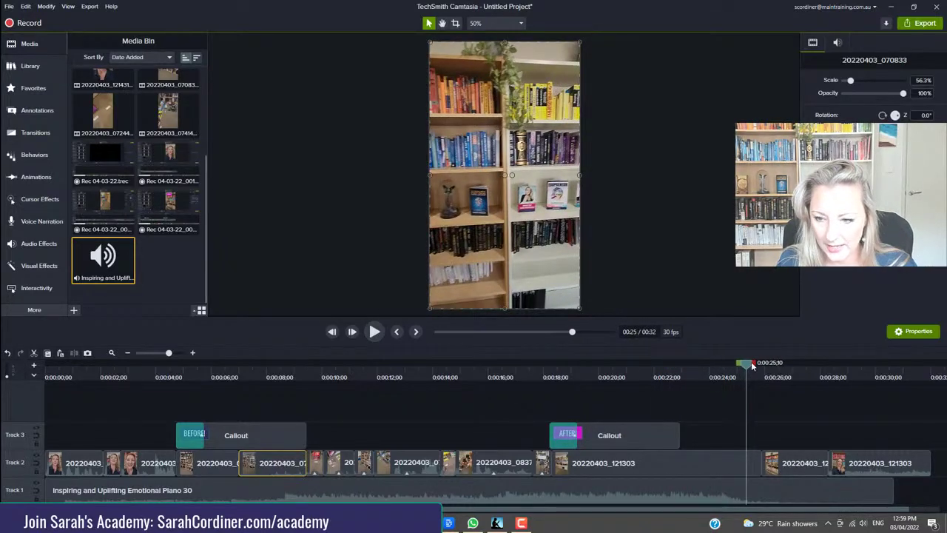
pyautogui.click(770, 491)
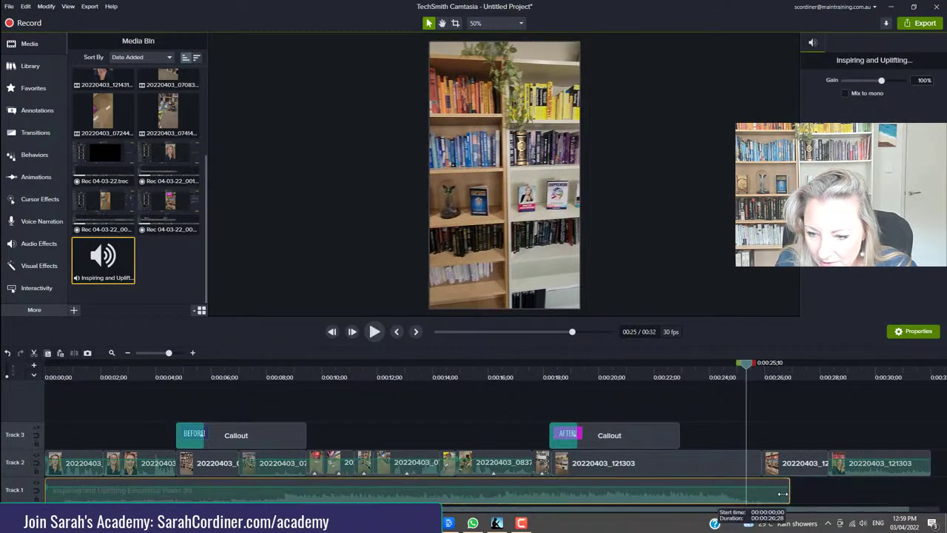
pyautogui.moveTo(770, 491); pyautogui.dragTo(747, 493)
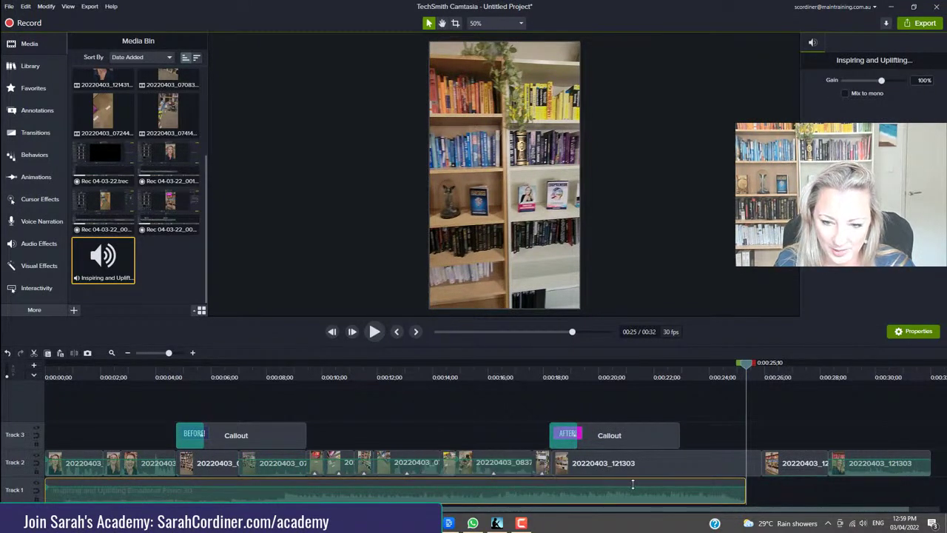
# - Split the piano music at 0:00:17;07 and place a copy of its second section on Track 3, ending with the closing talking shot
pyautogui.click(521, 373)
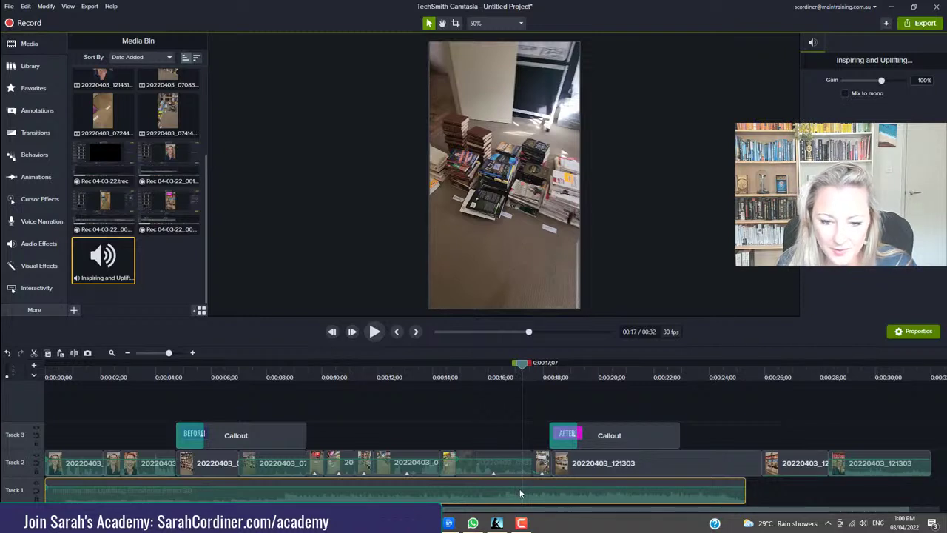
pyautogui.press('s')
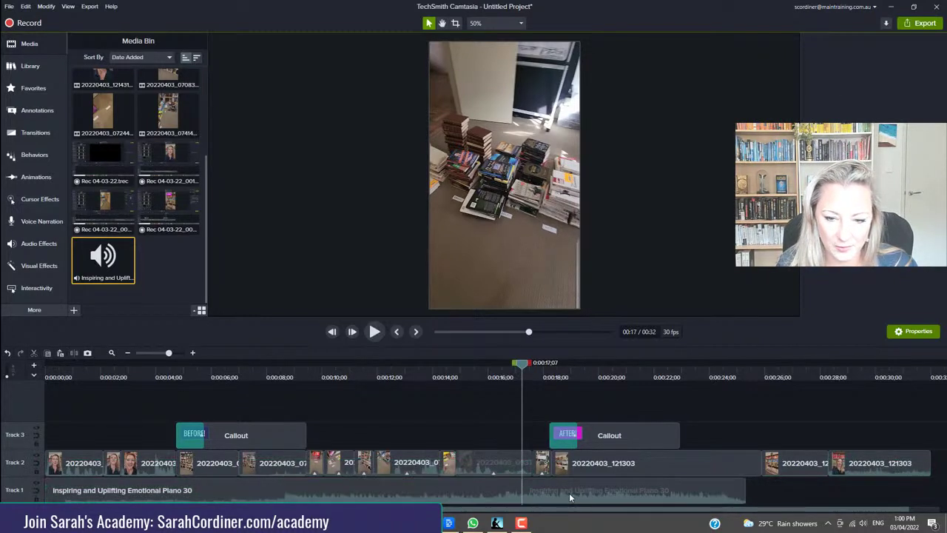
pyautogui.moveTo(562, 492); pyautogui.dragTo(820, 491)
pyautogui.hscroll(1, 789, 513)
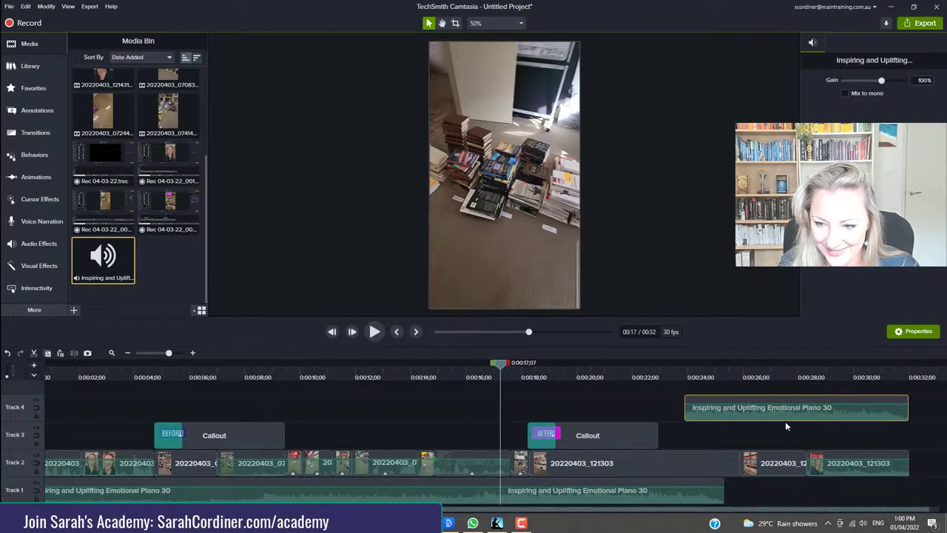
pyautogui.moveTo(822, 444); pyautogui.dragTo(801, 505)
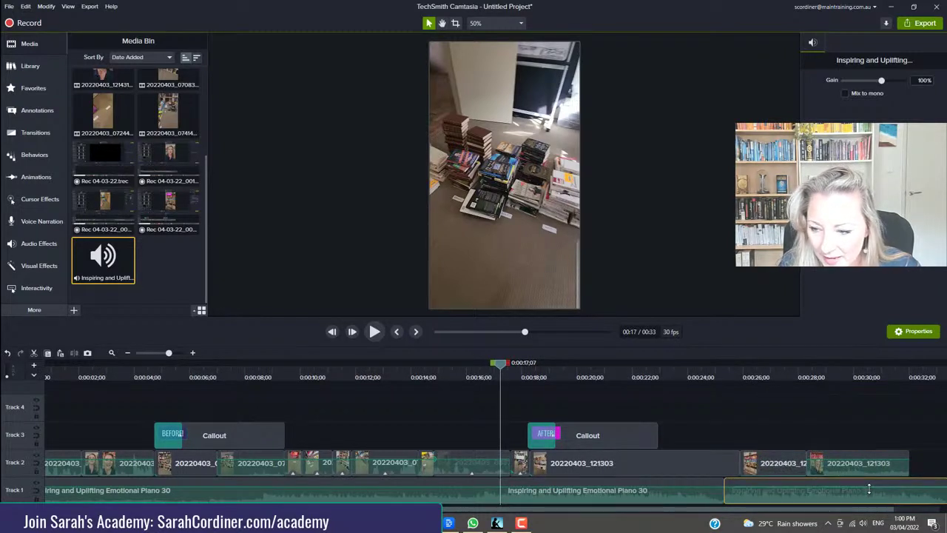
pyautogui.moveTo(819, 474); pyautogui.dragTo(800, 440)
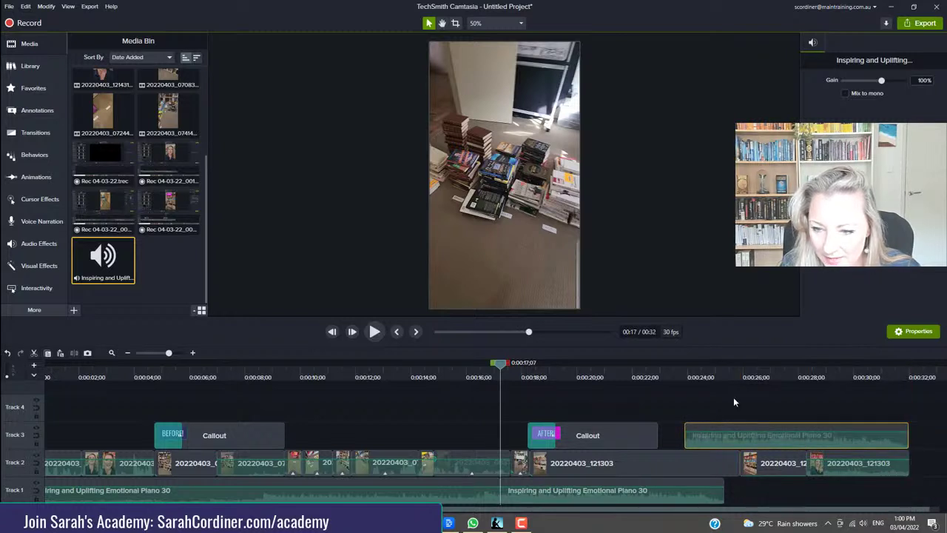
# - Split the Track 1 piano music at 0:00:23;27, delete the remainder and move the Track 3 music copy into its place
pyautogui.click(686, 376)
pyautogui.moveTo(684, 368); pyautogui.dragTo(686, 370)
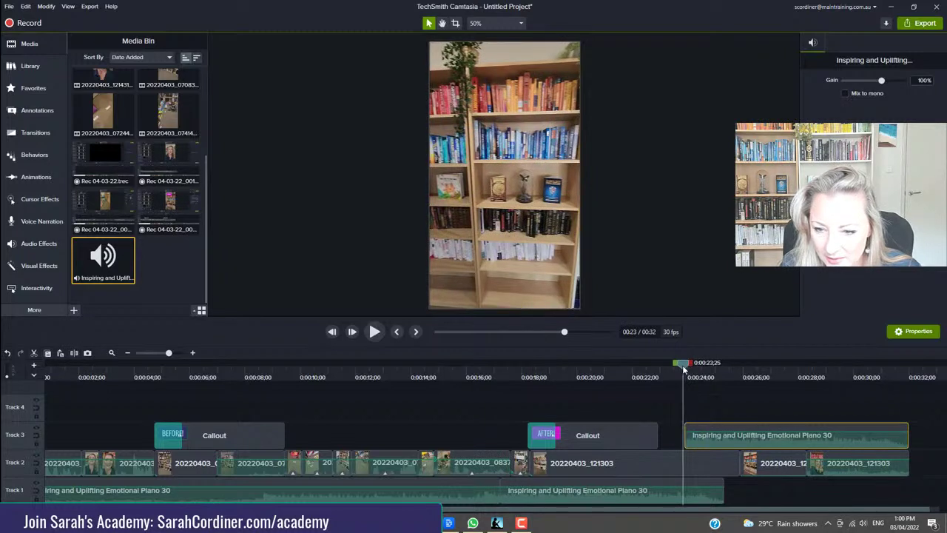
pyautogui.click(676, 500)
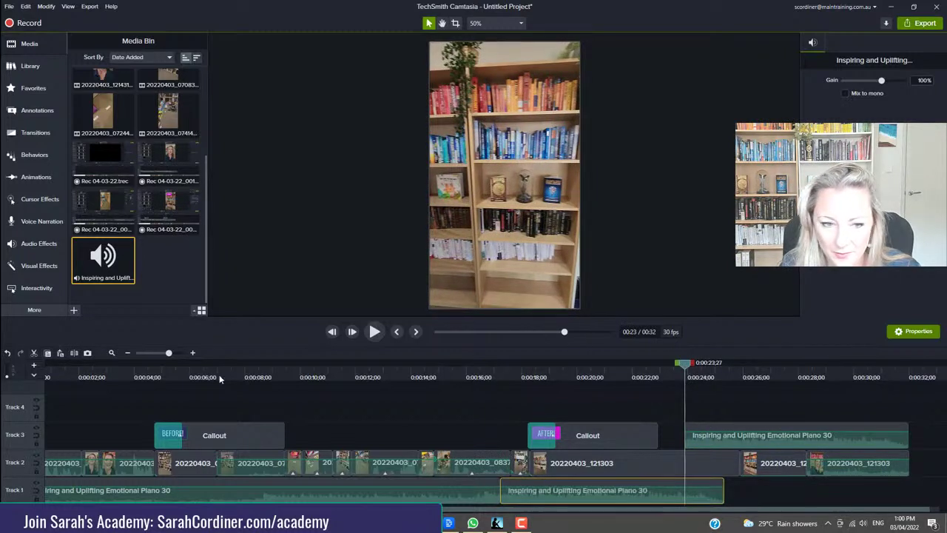
pyautogui.click(73, 353)
pyautogui.click(705, 491)
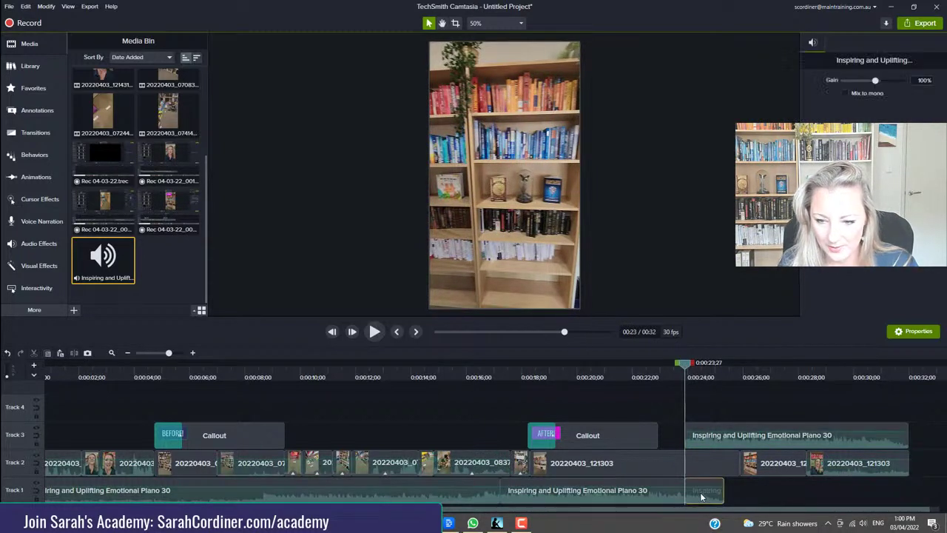
pyautogui.press('Delete')
pyautogui.moveTo(721, 434); pyautogui.dragTo(701, 500)
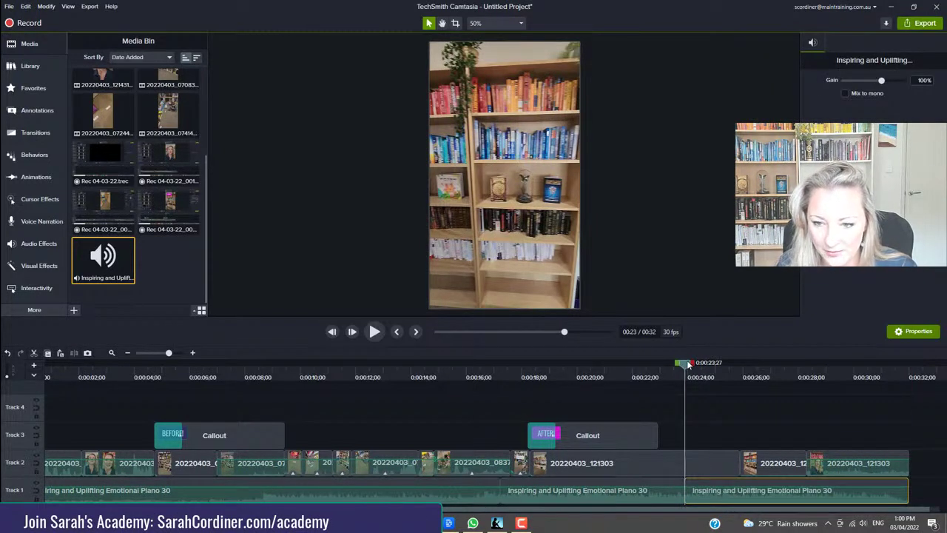
# - Play the opening from the start to 0:00:02;25 and raise the first talking clip's audio to about 235%
pyautogui.moveTo(686, 364); pyautogui.dragTo(89, 408)
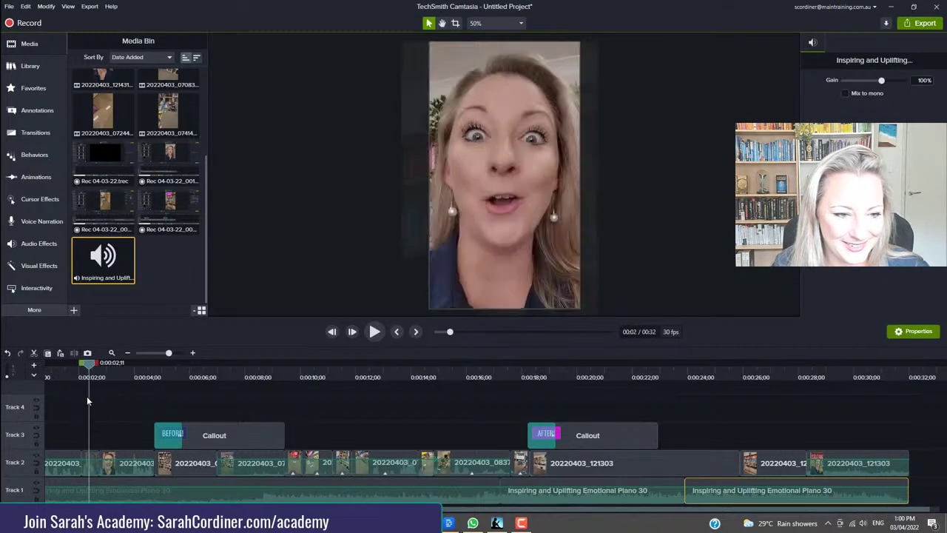
pyautogui.click(128, 354)
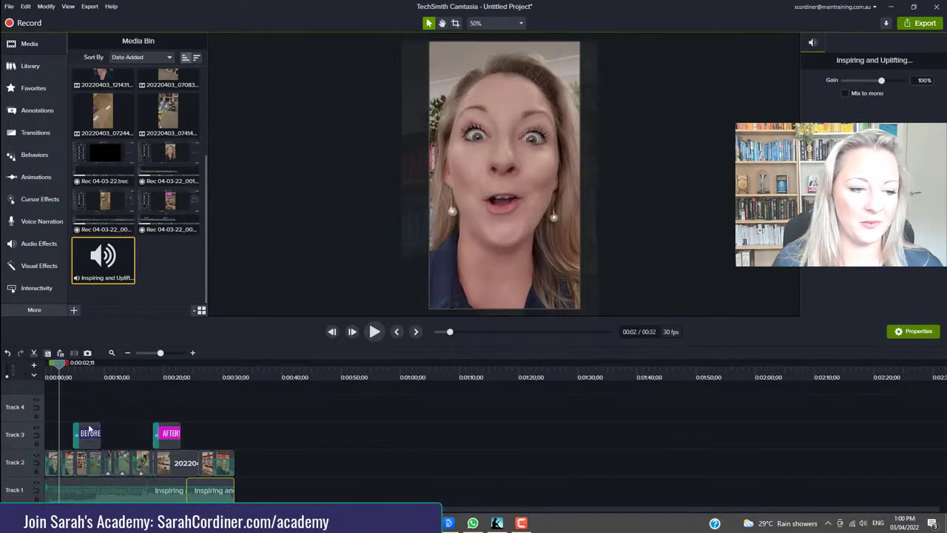
pyautogui.scroll(2, 255, 423)
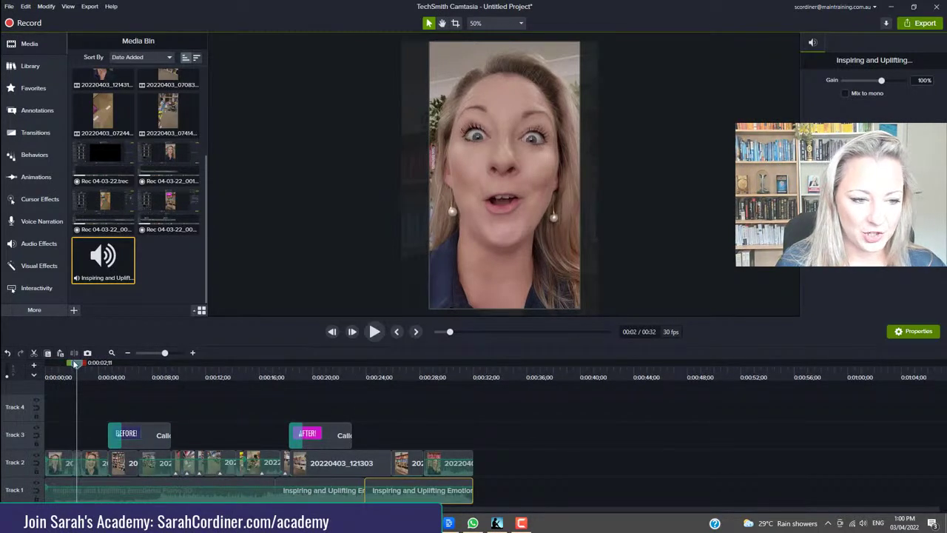
pyautogui.moveTo(77, 363); pyautogui.dragTo(44, 364)
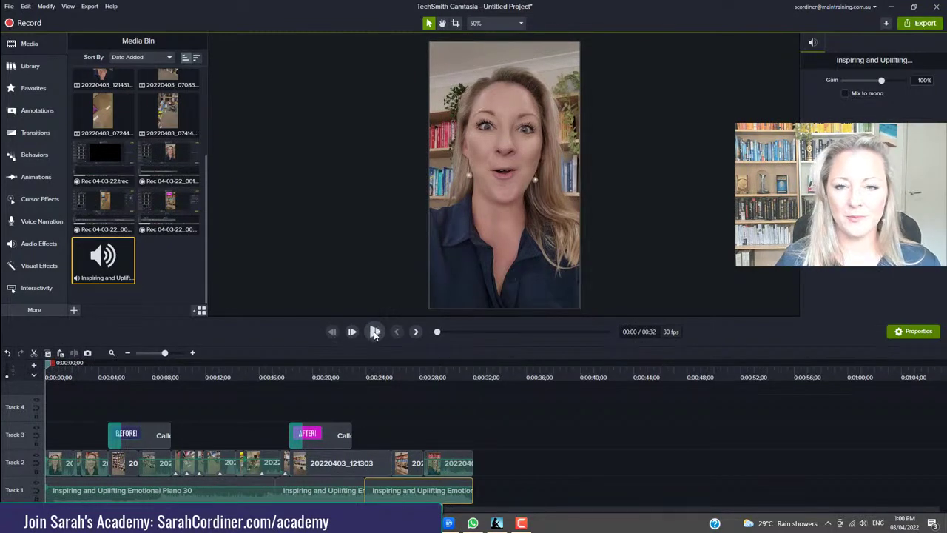
pyautogui.click(374, 333)
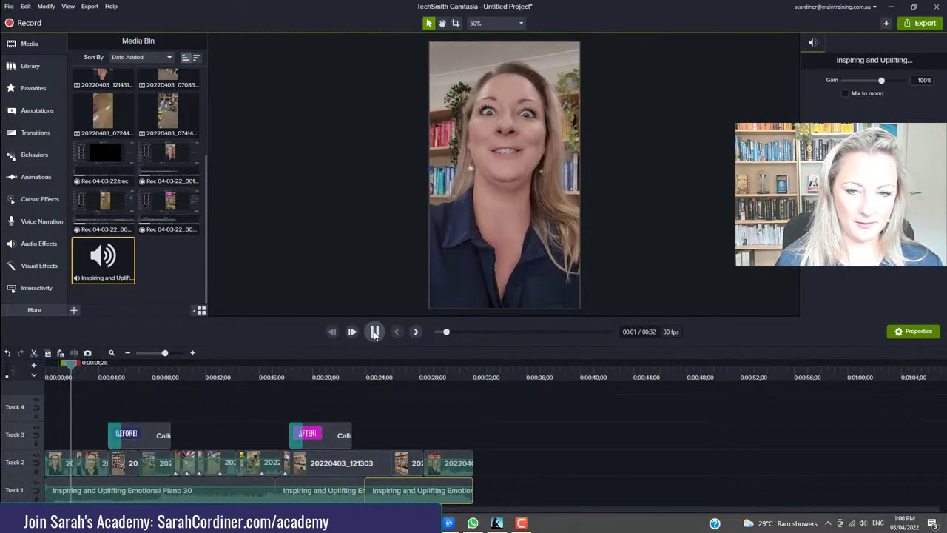
pyautogui.click(375, 333)
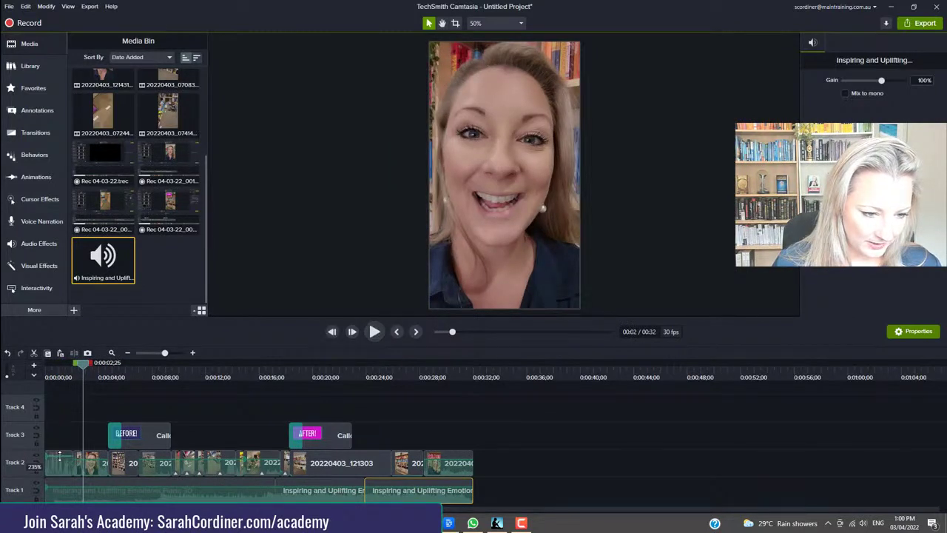
pyautogui.click(59, 458)
# - Raise the audio of the 20220403_121358 and 20220403_121431 talking clips in the opening
pyautogui.click(92, 490)
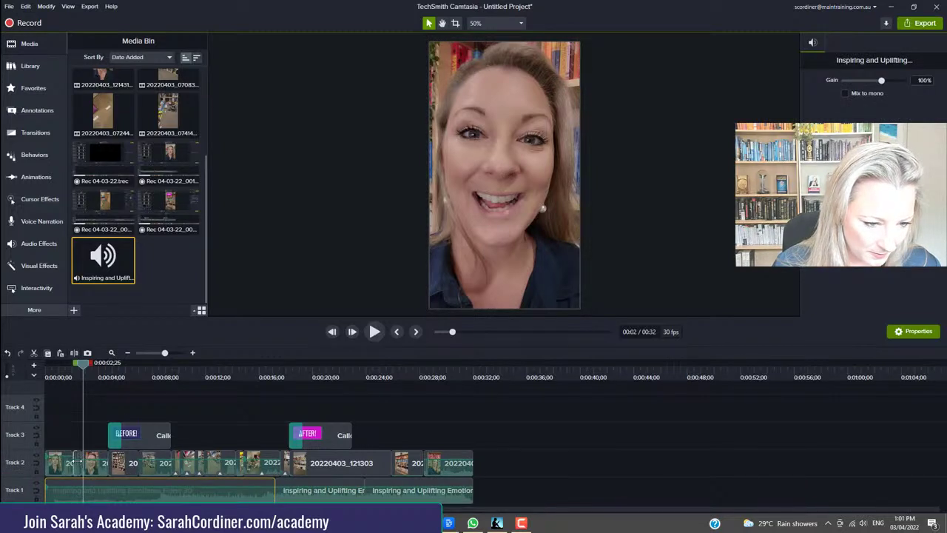
pyautogui.click(192, 353)
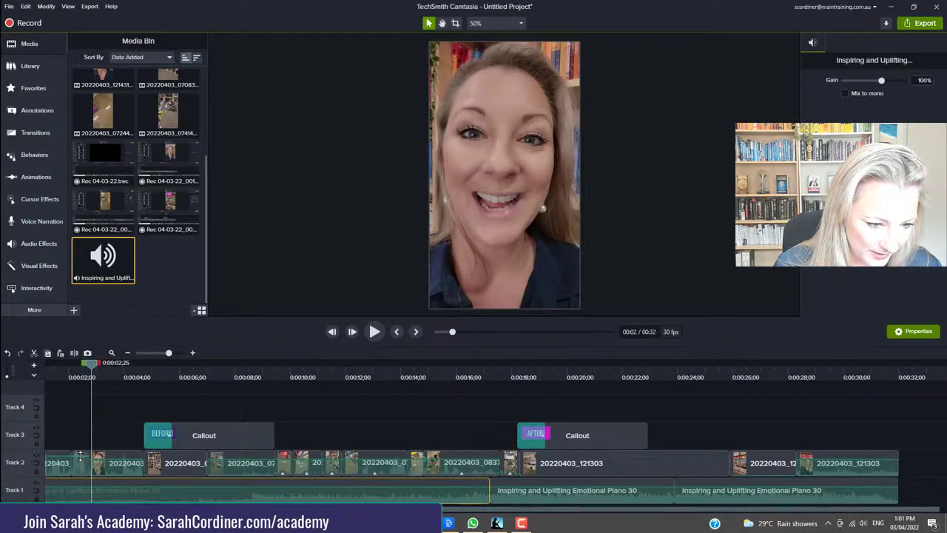
pyautogui.click(79, 460)
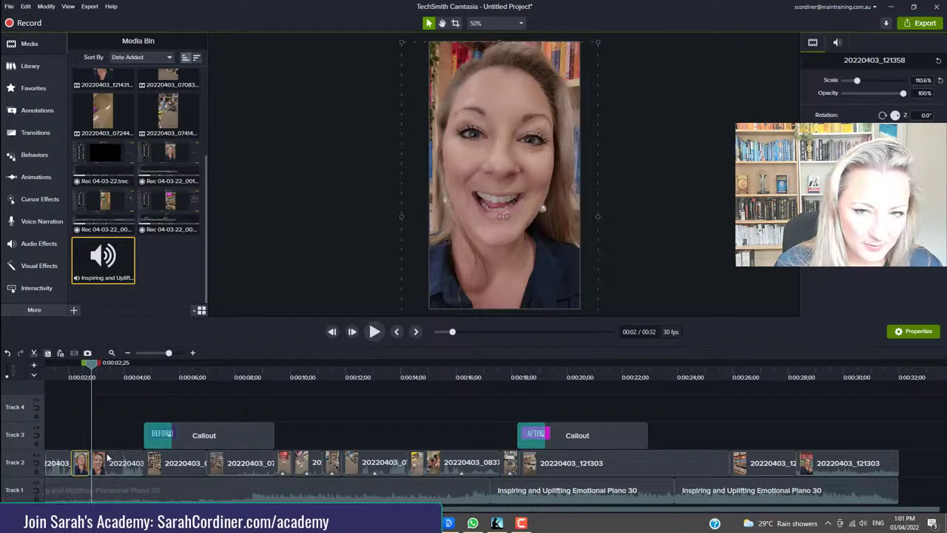
pyautogui.click(107, 457)
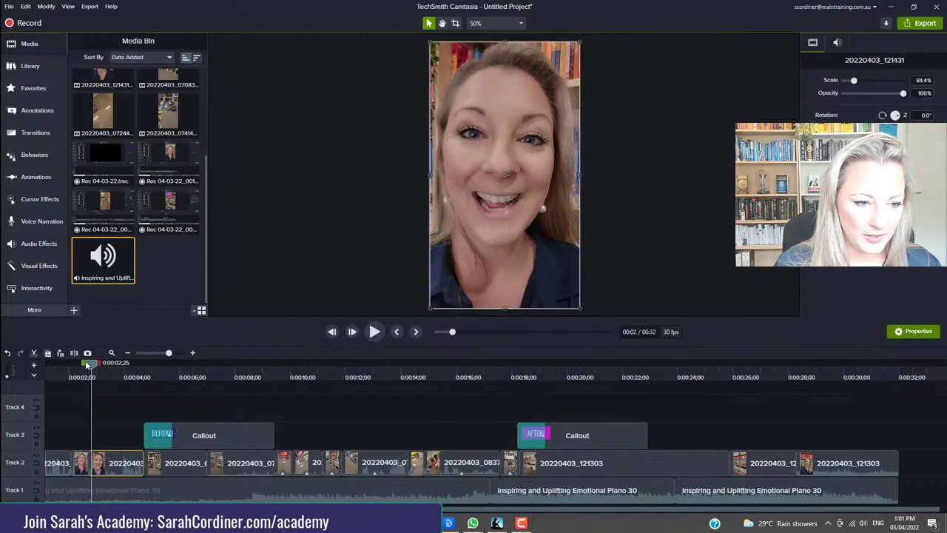
pyautogui.moveTo(85, 365); pyautogui.dragTo(94, 366)
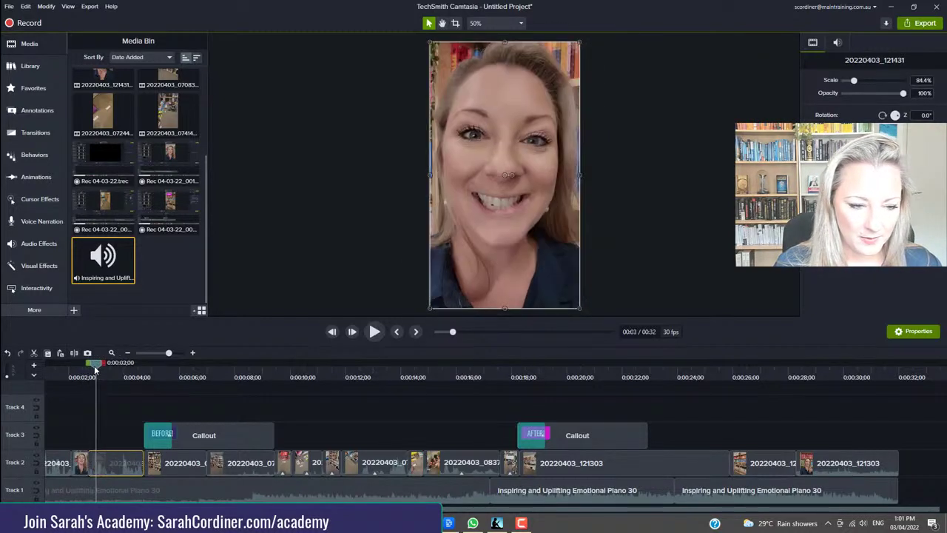
pyautogui.click(106, 488)
pyautogui.click(105, 461)
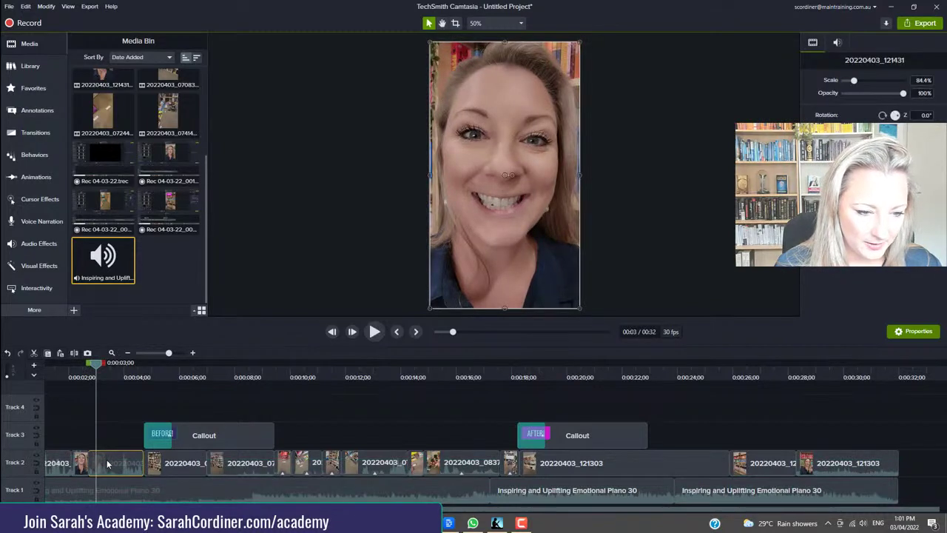
pyautogui.click(101, 487)
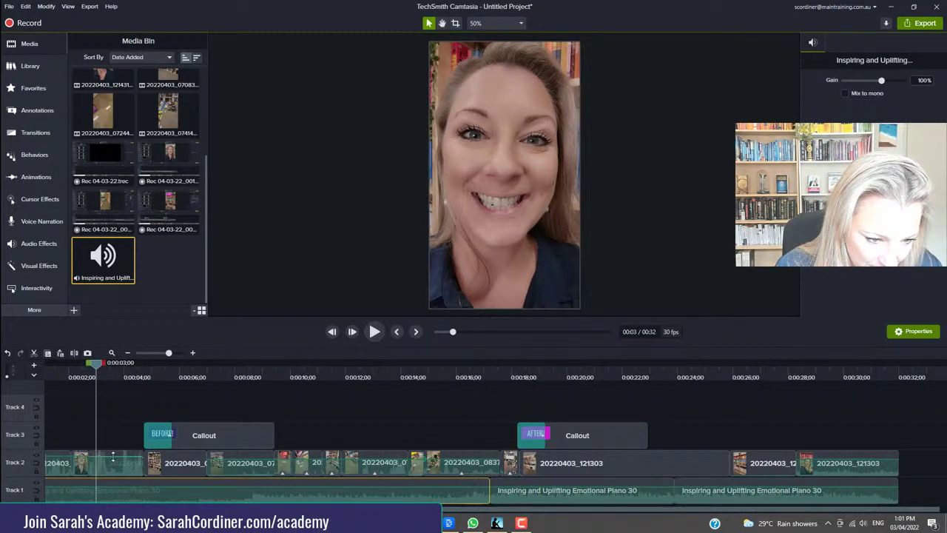
pyautogui.click(112, 457)
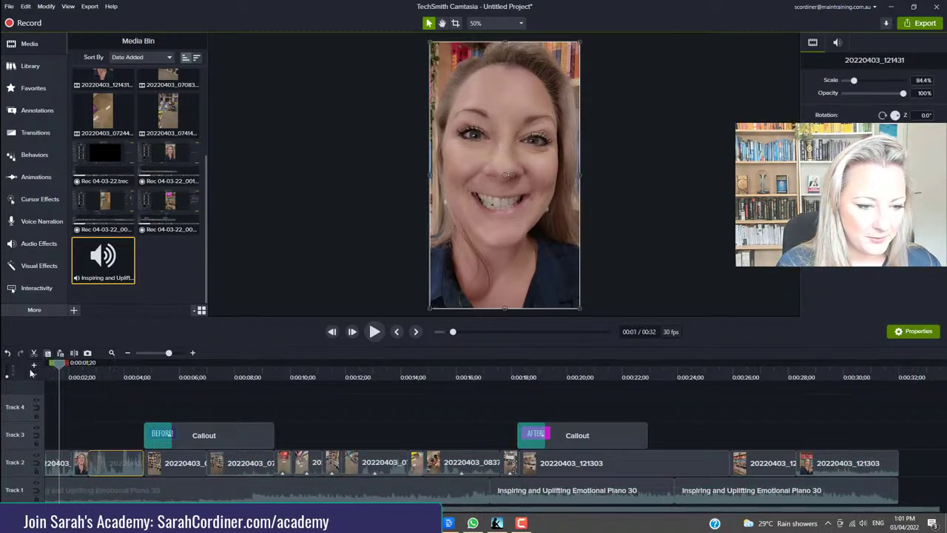
# - Play from the start to 0:00:08;25, silence the second 20220403_070833 clip under the BEFORE! callout and replay from just before it
pyautogui.hotkey('ctrl', 'Home')
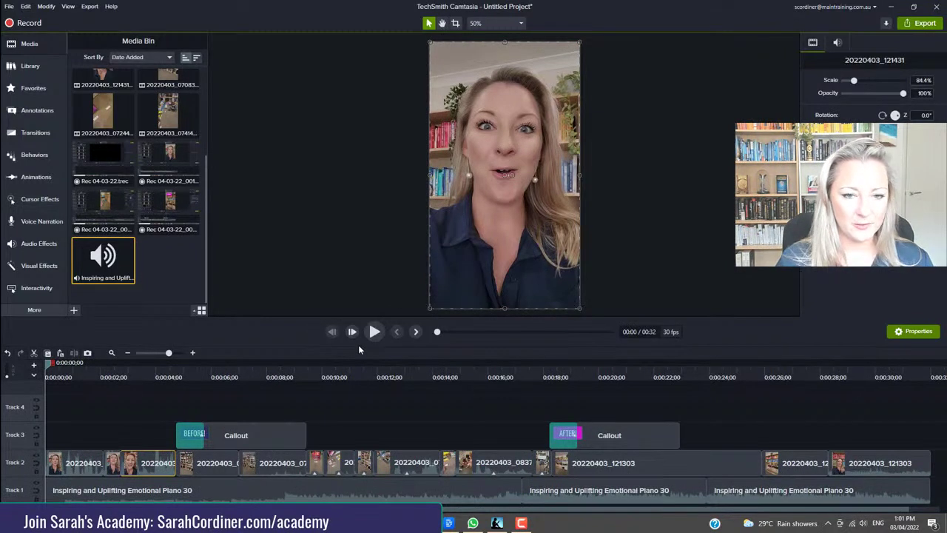
pyautogui.click(376, 331)
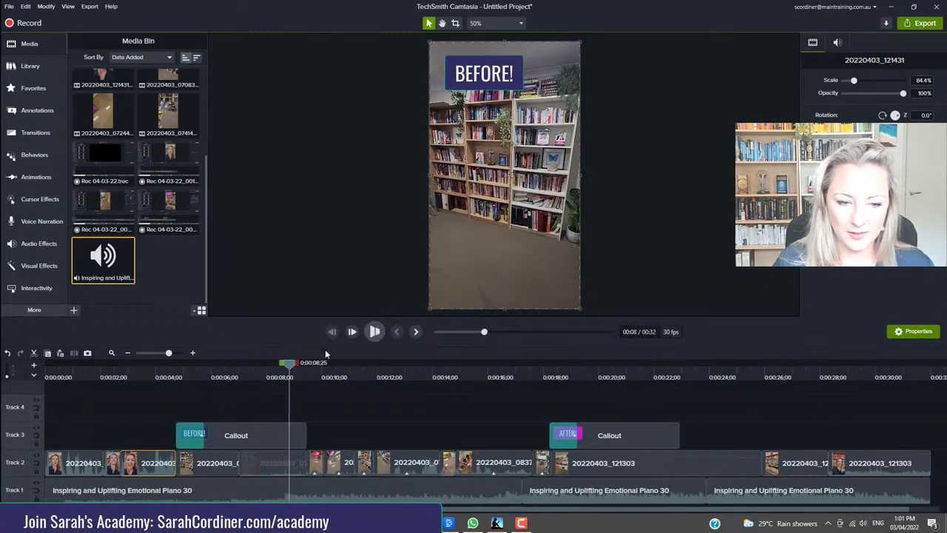
pyautogui.click(266, 487)
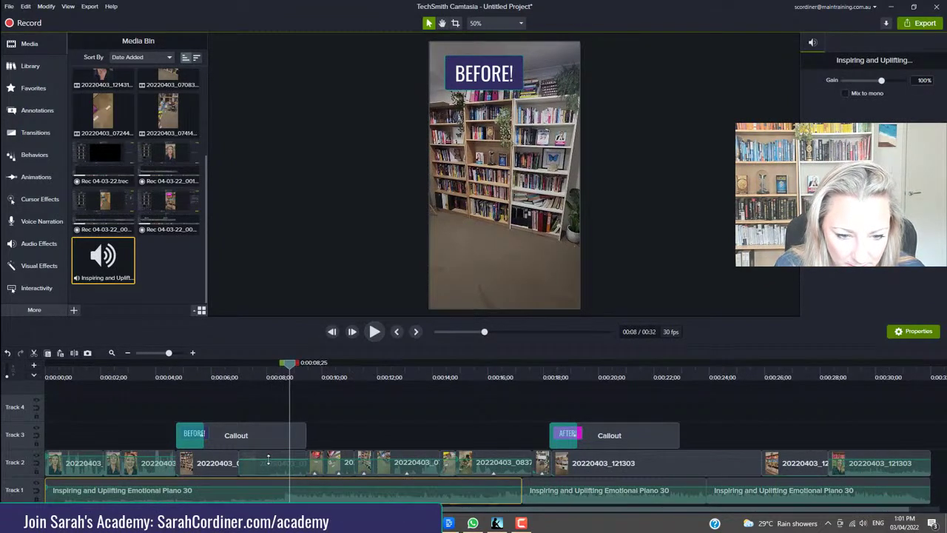
pyautogui.click(293, 462)
pyautogui.moveTo(290, 363); pyautogui.dragTo(205, 365)
pyautogui.click(383, 333)
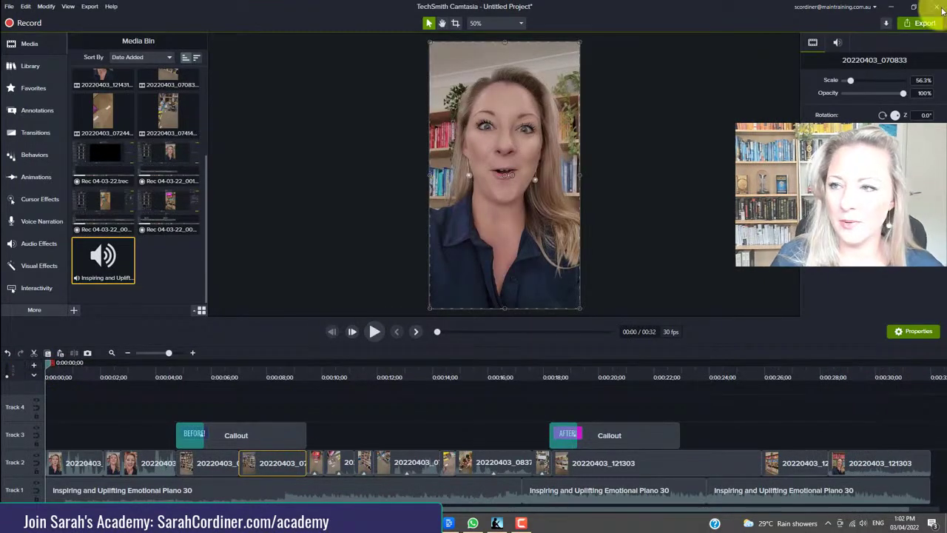
# - Start exporting the video to a local file with the MP4 only (up to 1080p) preset
pyautogui.click(923, 25)
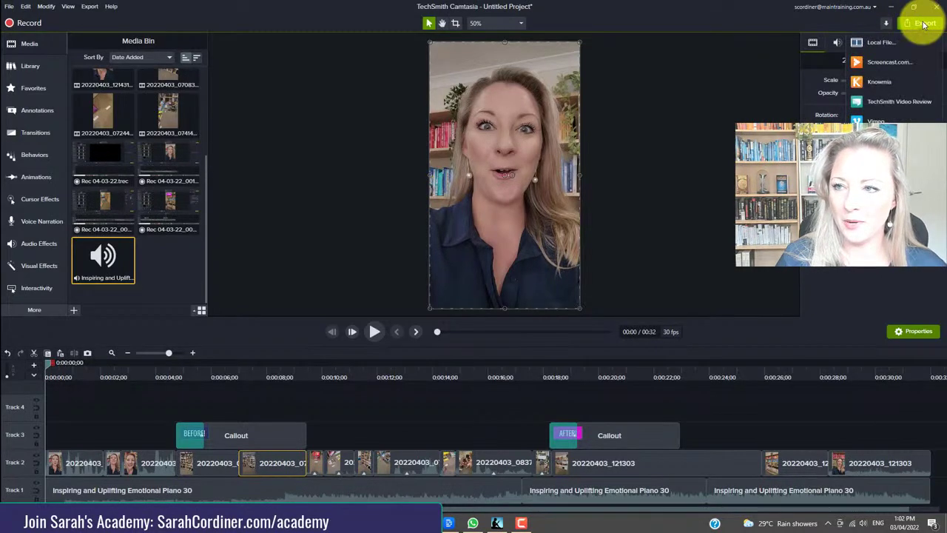
pyautogui.click(890, 47)
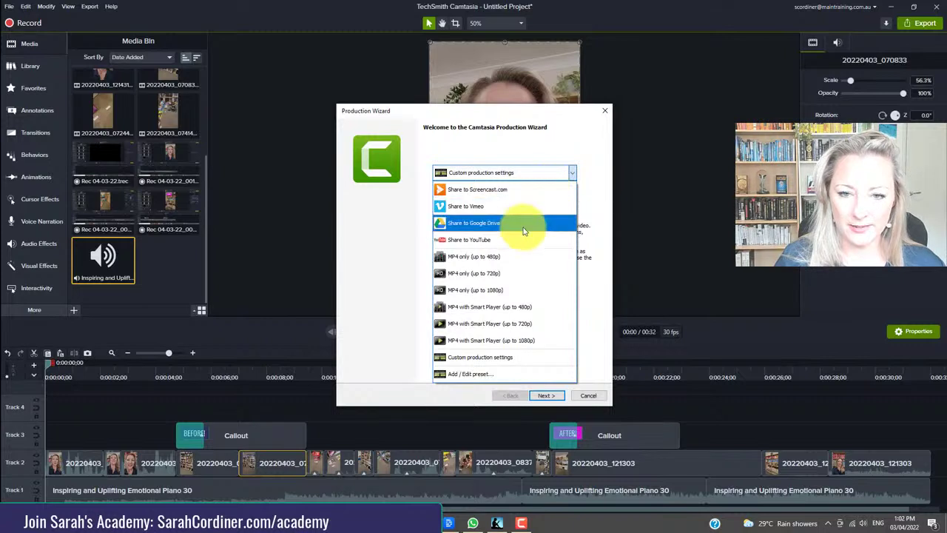
pyautogui.click(524, 290)
pyautogui.click(544, 396)
# - Name the production with the presenter's first name followed by RAINBOW BOOKSHELF BEFORE AND AFTER, and produce the video
pyautogui.press('BackSpace')
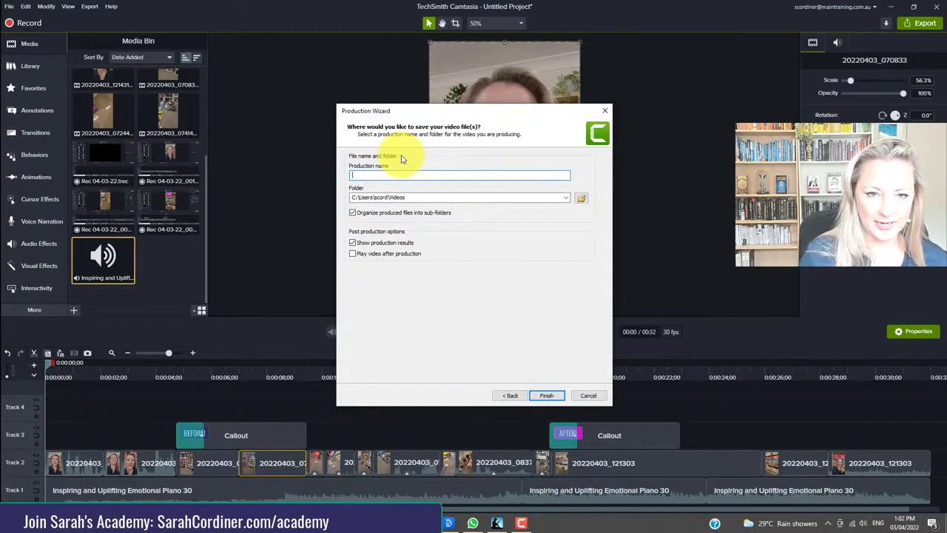
pyautogui.write('SARAH RAINBOW BOOKSHELF B')
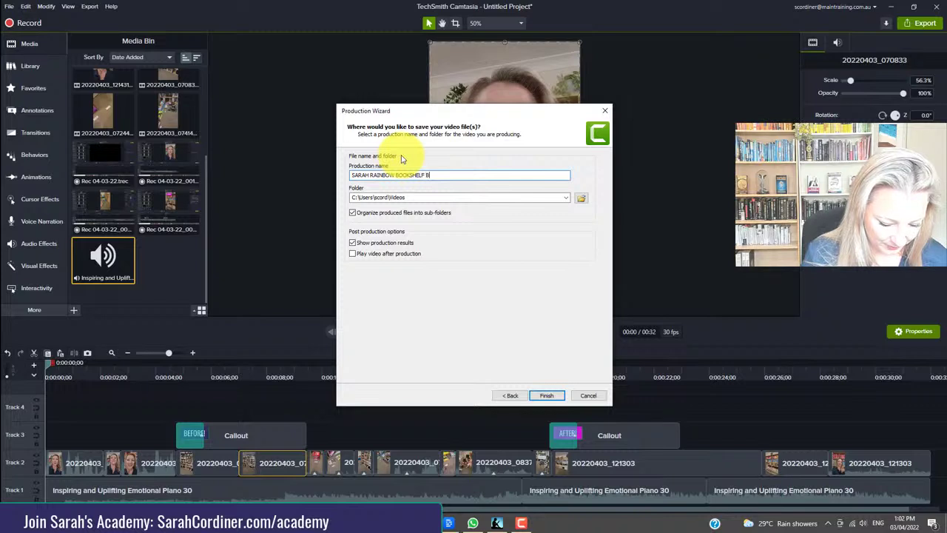
pyautogui.write('EFORE AND AFTER')
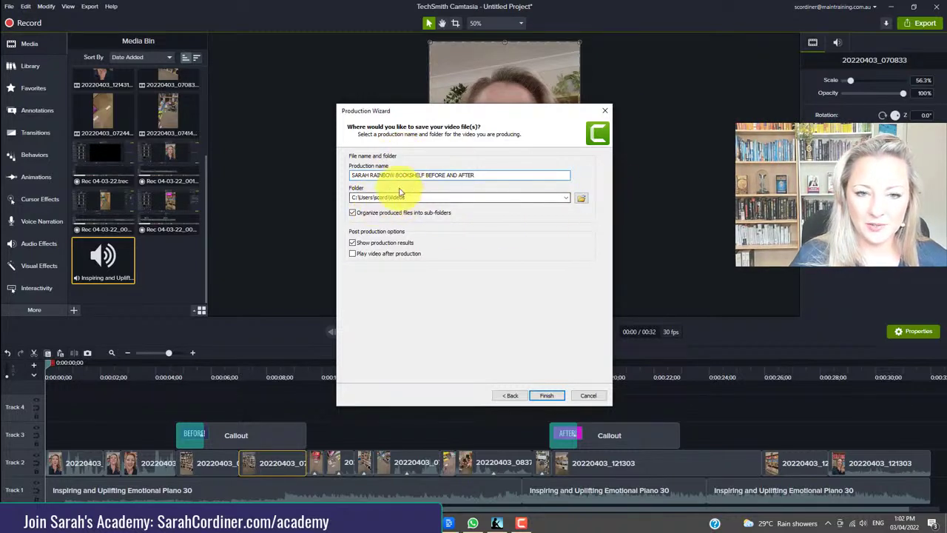
pyautogui.click(548, 396)
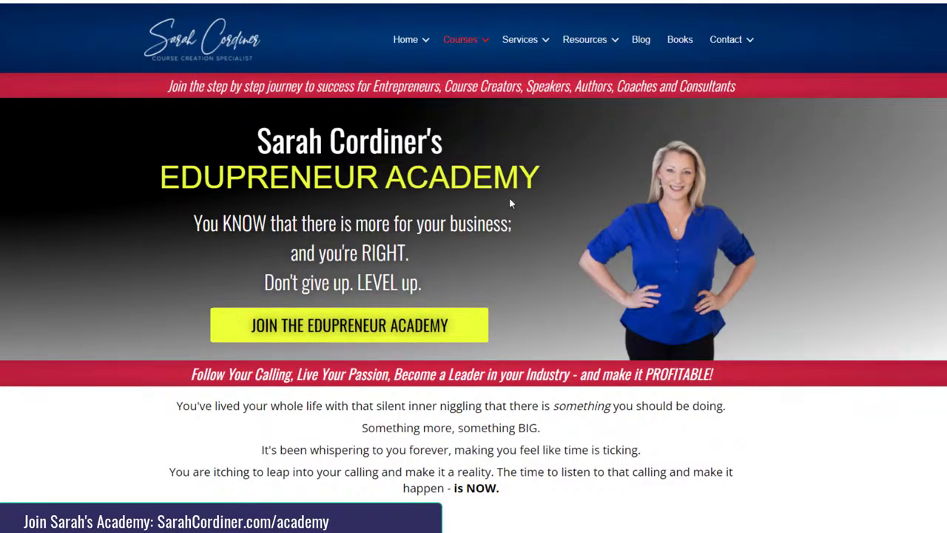
pyautogui.scroll(-15, 543, 233)
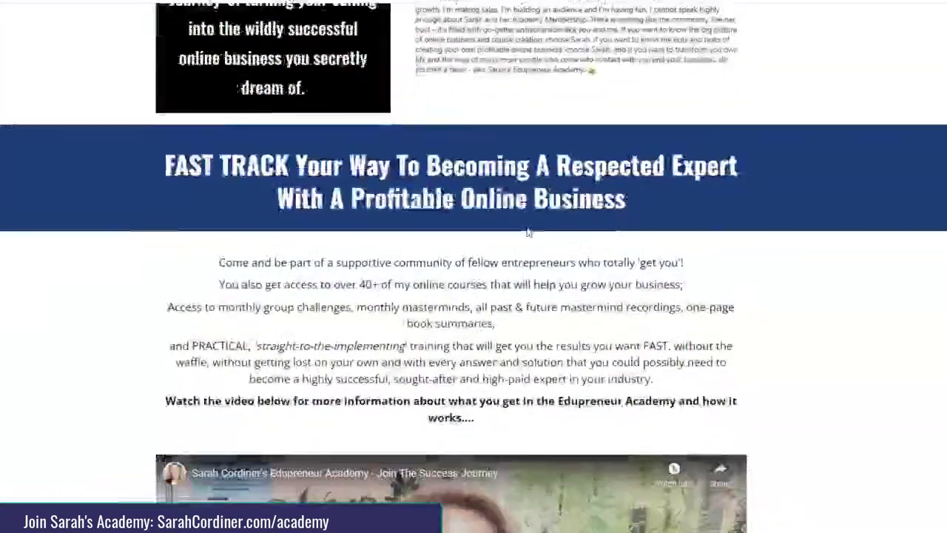
pyautogui.scroll(-10, 529, 232)
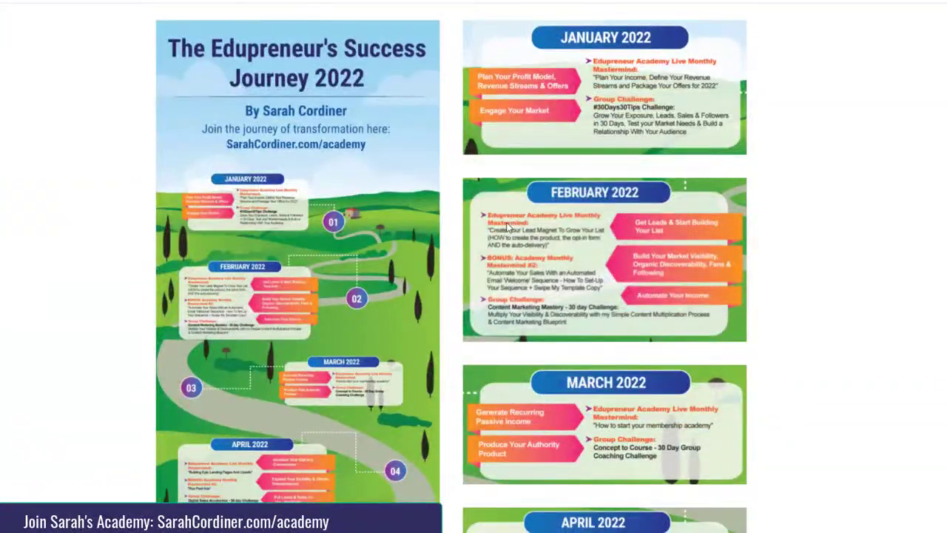
pyautogui.scroll(-3, 509, 226)
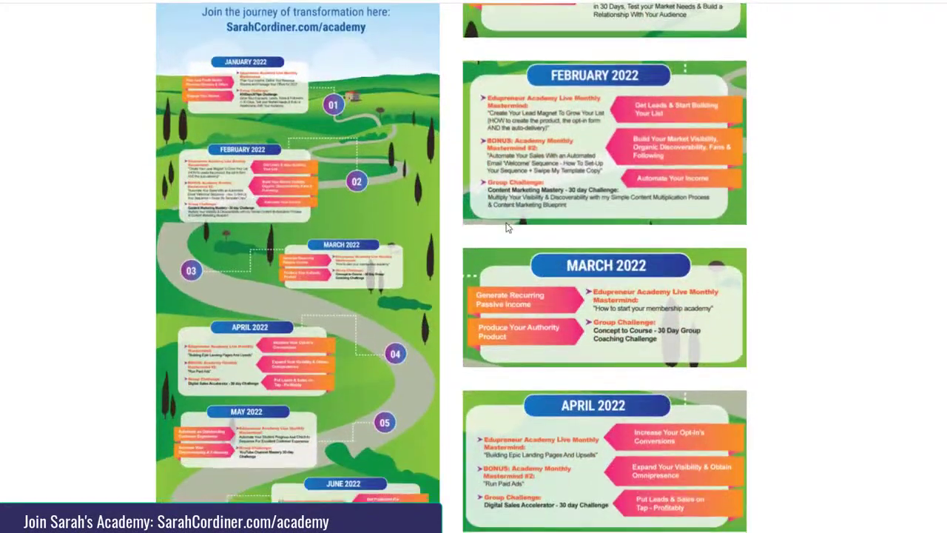
pyautogui.scroll(-11, 508, 227)
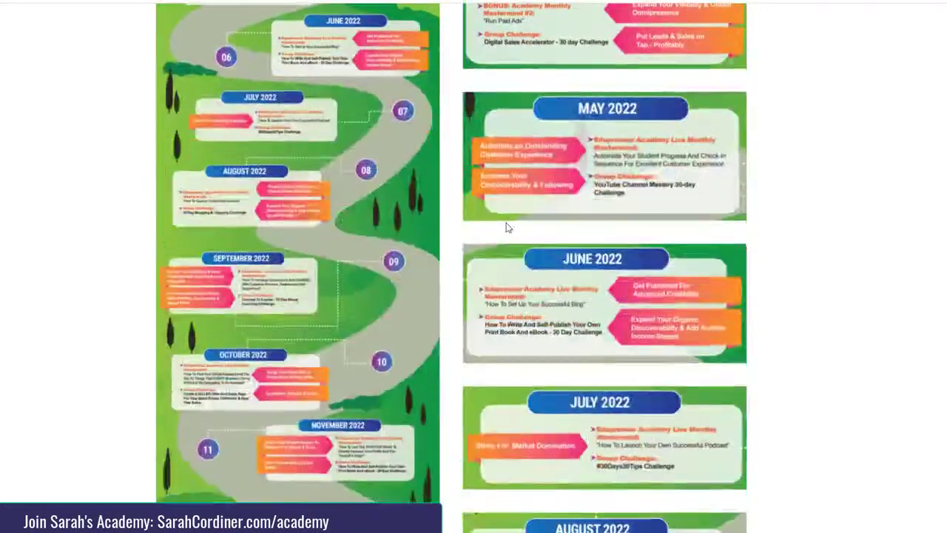